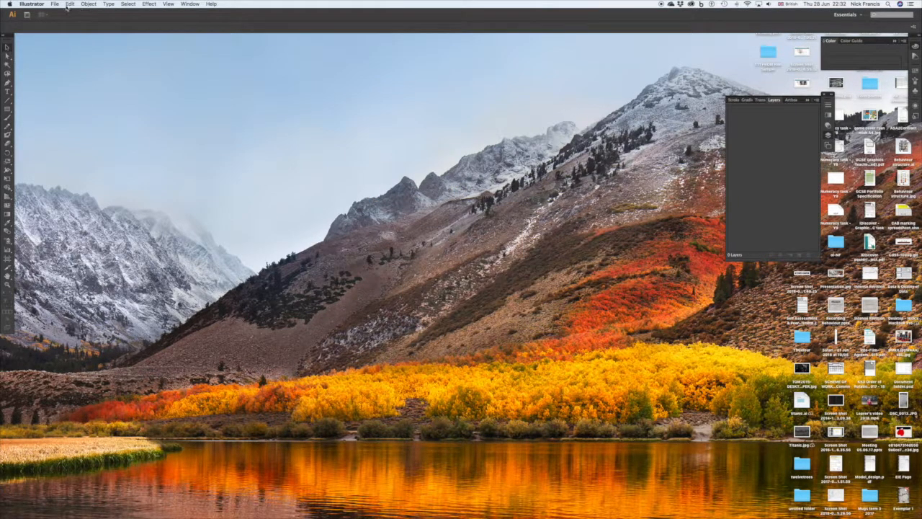
Create a new single-artboard print document at A4 size in portrait orientation, with units in millimetres.
click(54, 5)
click(57, 13)
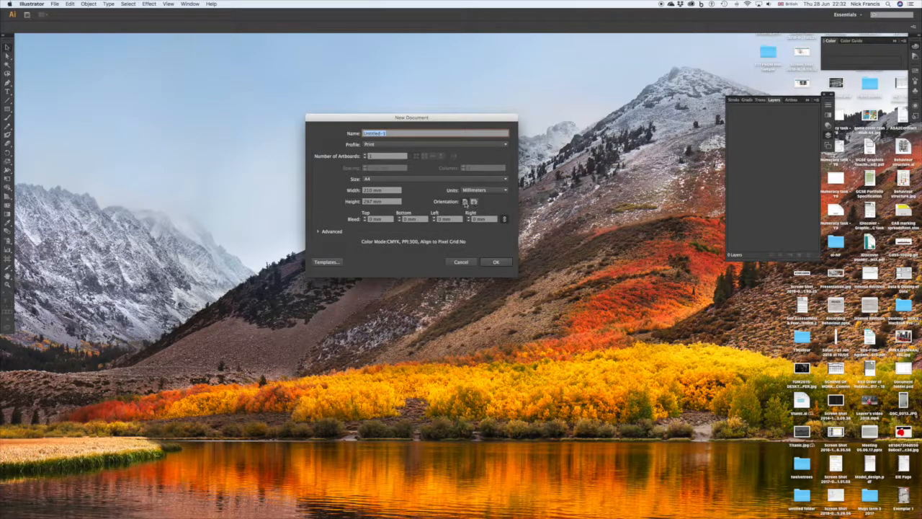
click(493, 265)
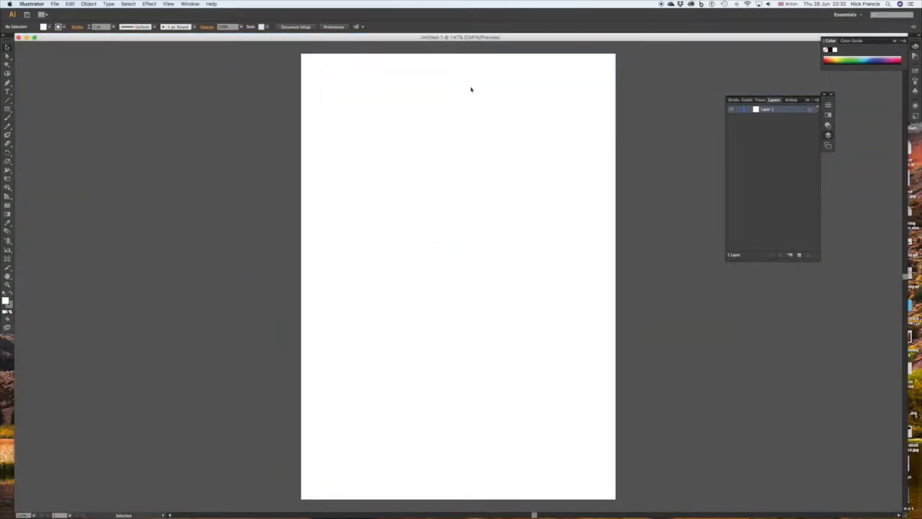
Search the computer for me.jpg and place the portrait photo of the bearded man into the document.
click(888, 3)
text(quickti)
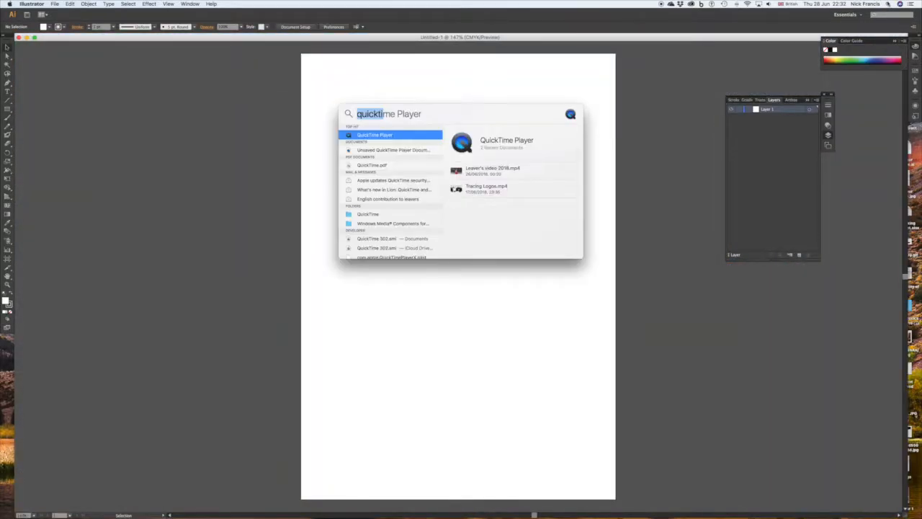
text(me)
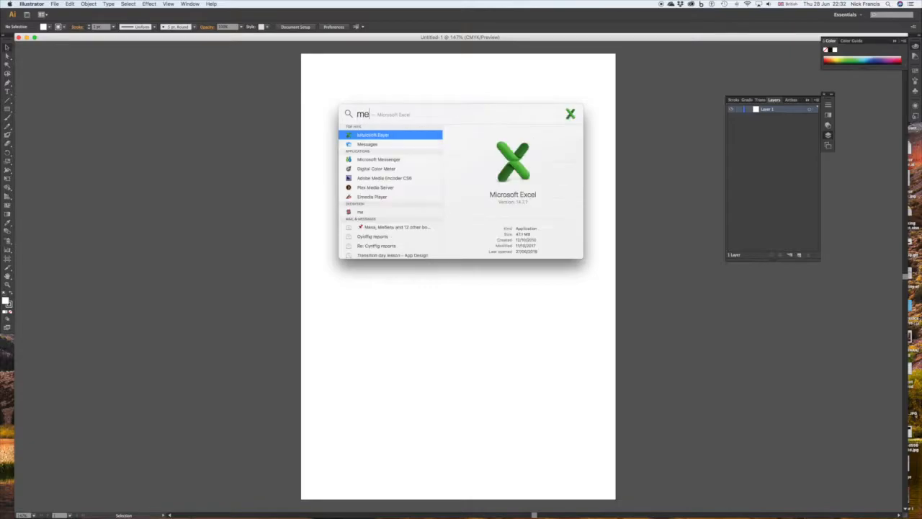
text(.jpg)
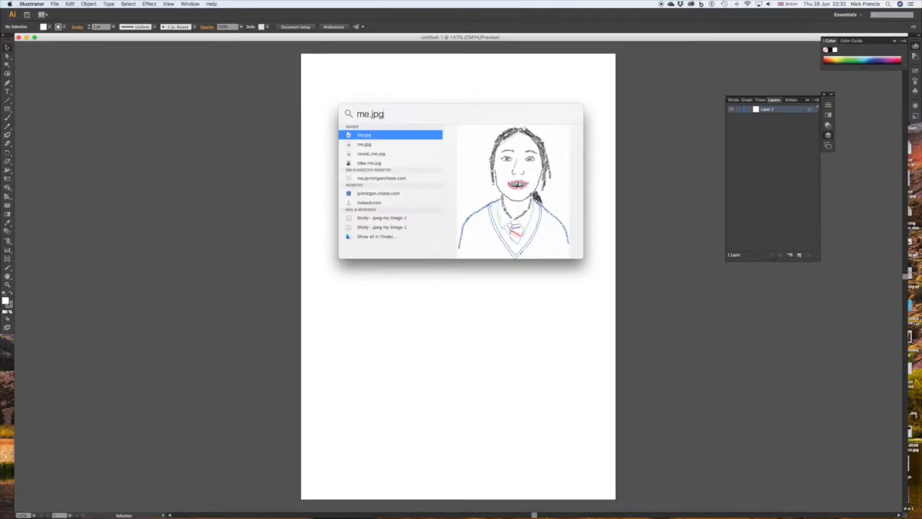
click(367, 144)
drag(366, 147, 314, 170)
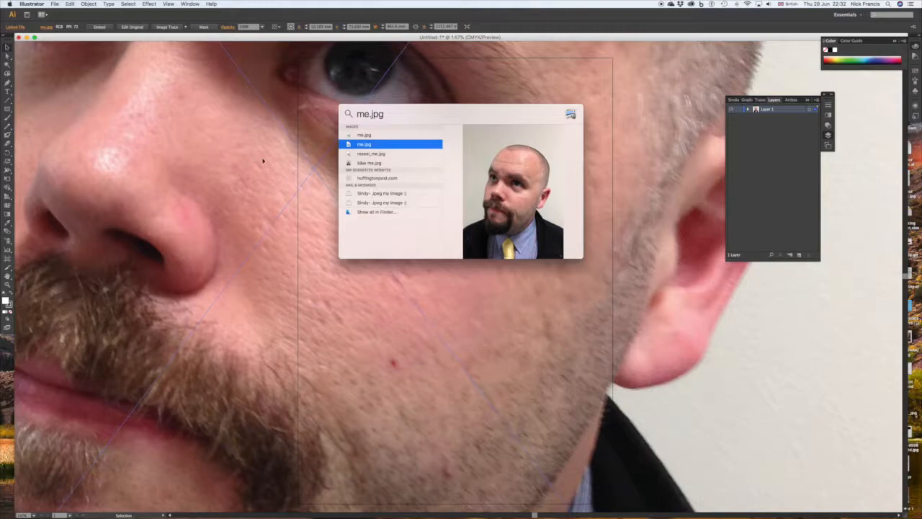
Move the oversized photo down across the artboard until its upper-left corner is within reach.
click(283, 158)
drag(207, 129, 372, 303)
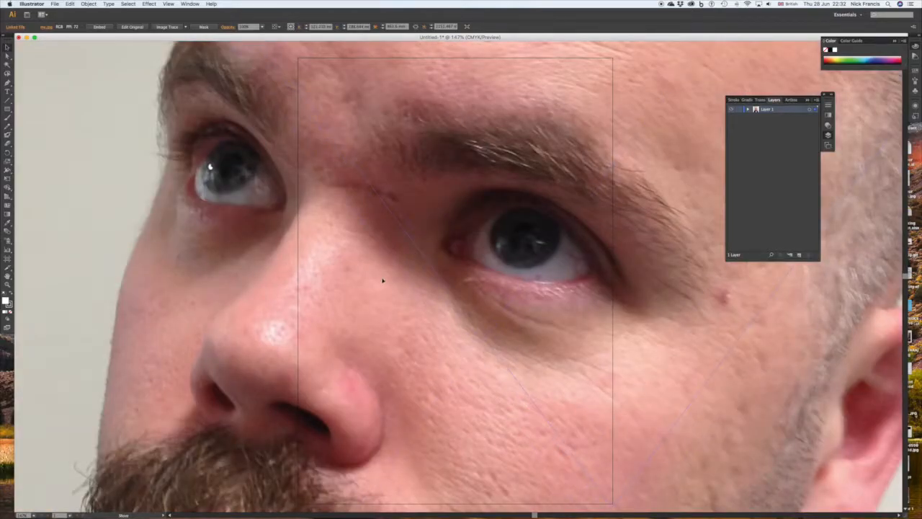
drag(332, 217, 334, 219)
drag(253, 84, 306, 250)
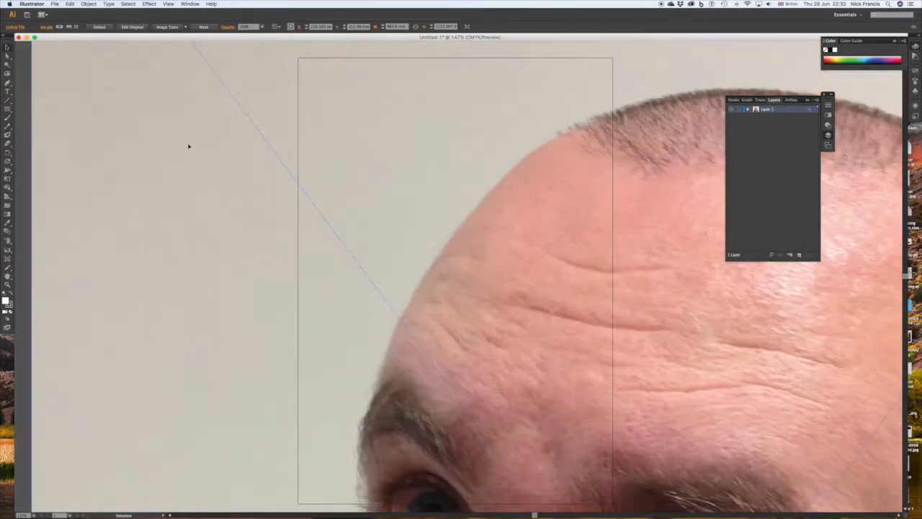
drag(177, 117, 282, 331)
Scale the photo down proportionally until it fits inside the page with white margins, centre it on the artboard and deselect it.
drag(145, 68, 420, 361)
drag(655, 498, 394, 163)
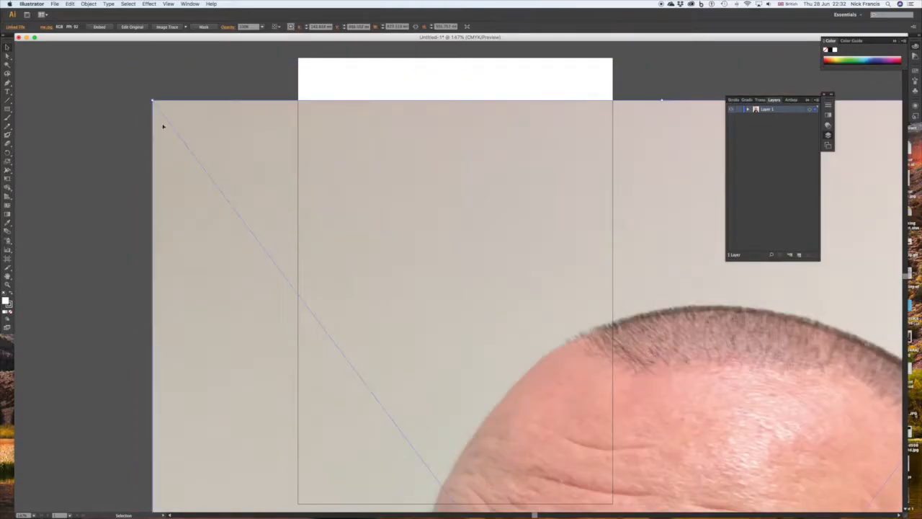
drag(163, 125, 408, 416)
drag(590, 480, 379, 146)
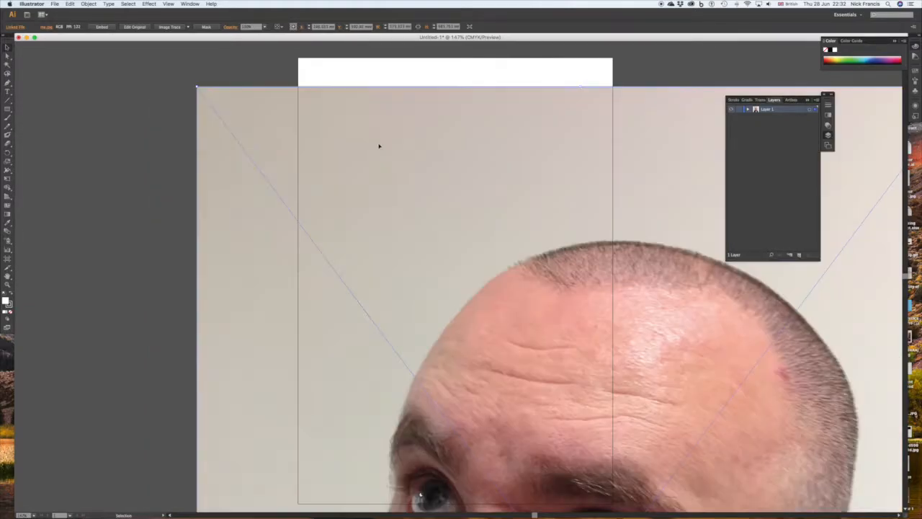
drag(290, 94, 384, 301)
drag(504, 353, 378, 161)
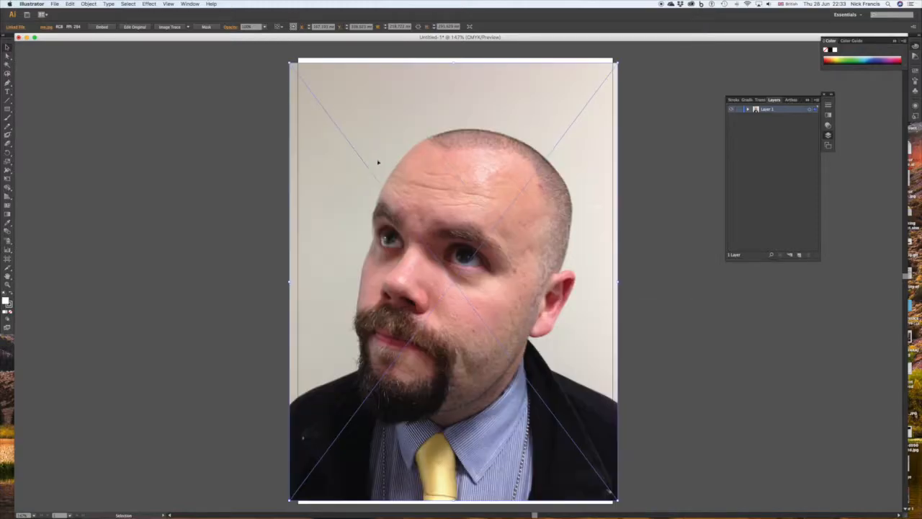
drag(289, 63, 407, 221)
drag(520, 306, 463, 205)
click(576, 256)
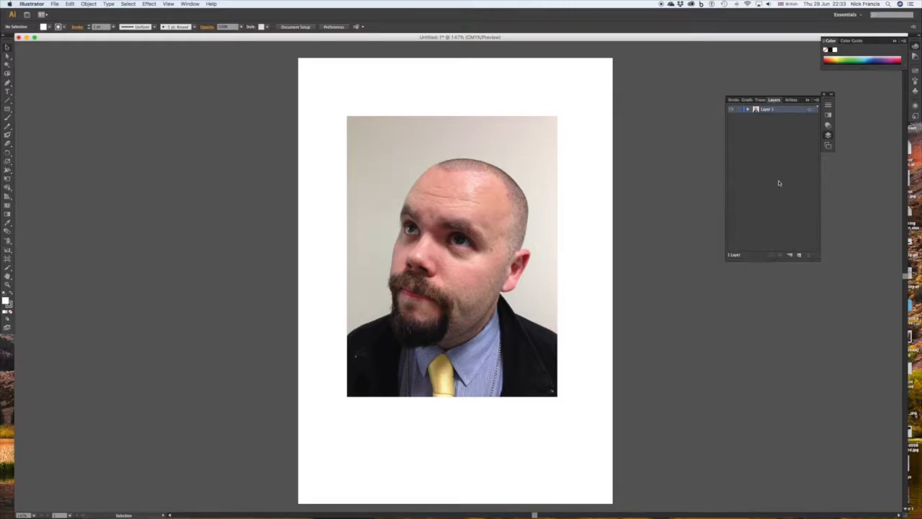
Add a new layer named "skin" above the photo's layer.
click(816, 100)
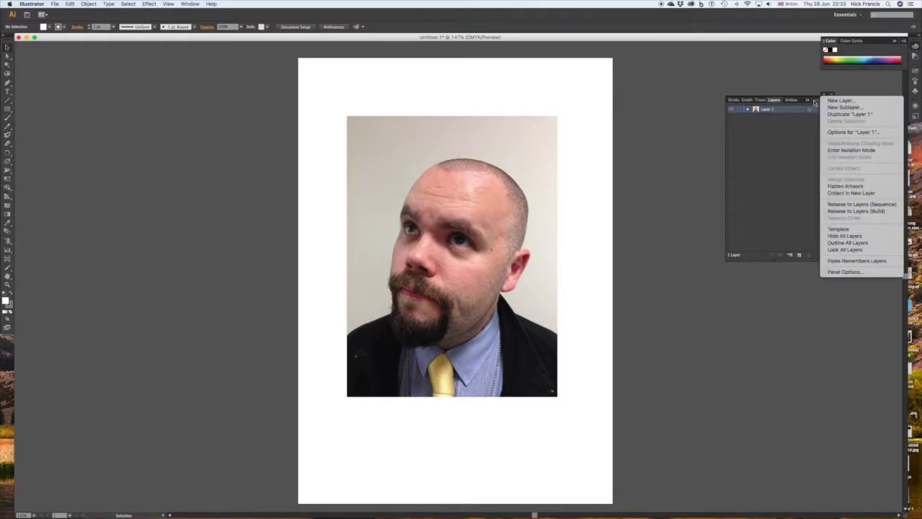
click(841, 101)
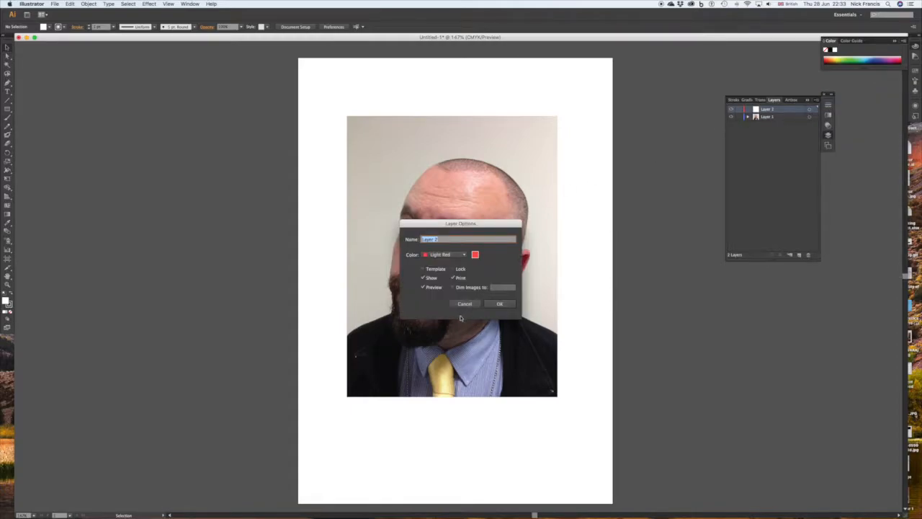
text(g)
click(502, 305)
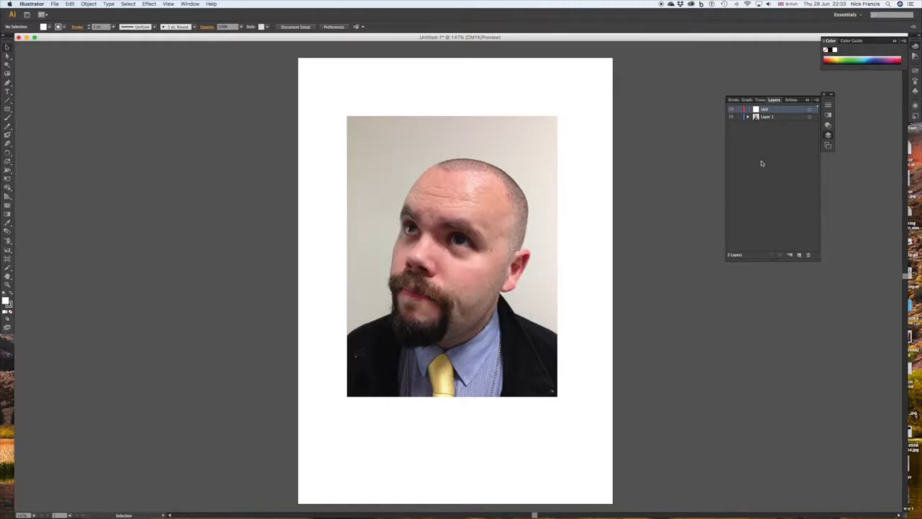
Try the photo at 30%, 50% and 60% opacity, and restore it to 100%.
click(738, 117)
click(828, 124)
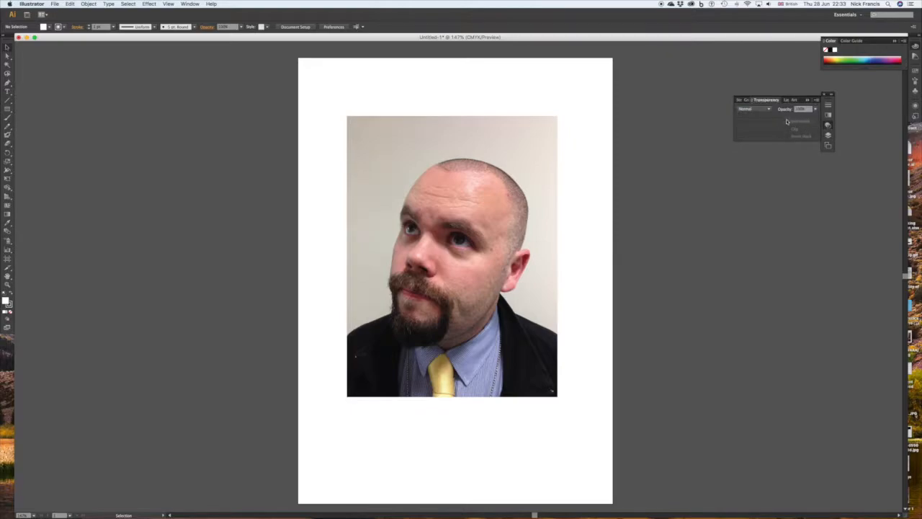
click(549, 181)
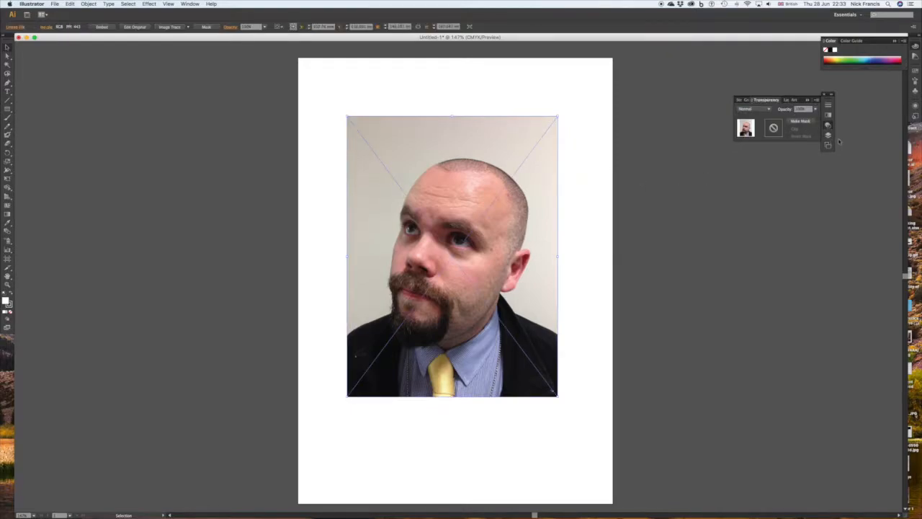
click(814, 109)
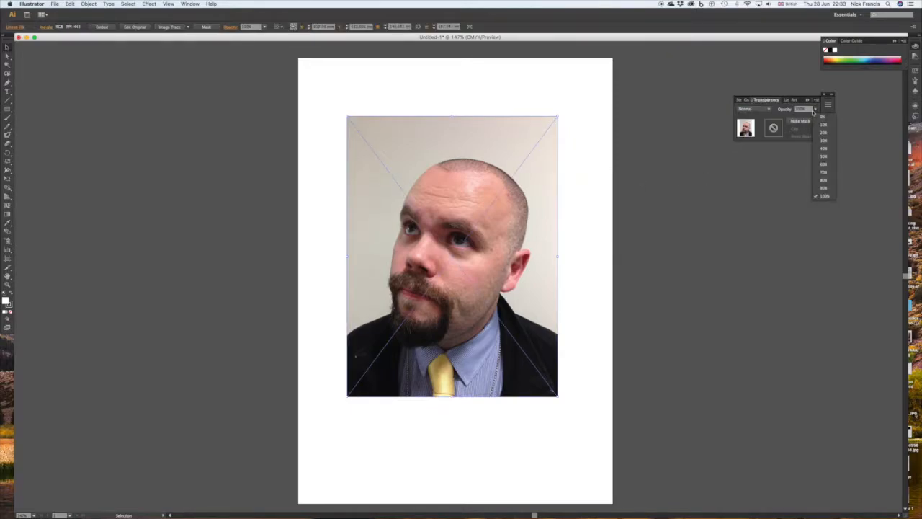
click(822, 140)
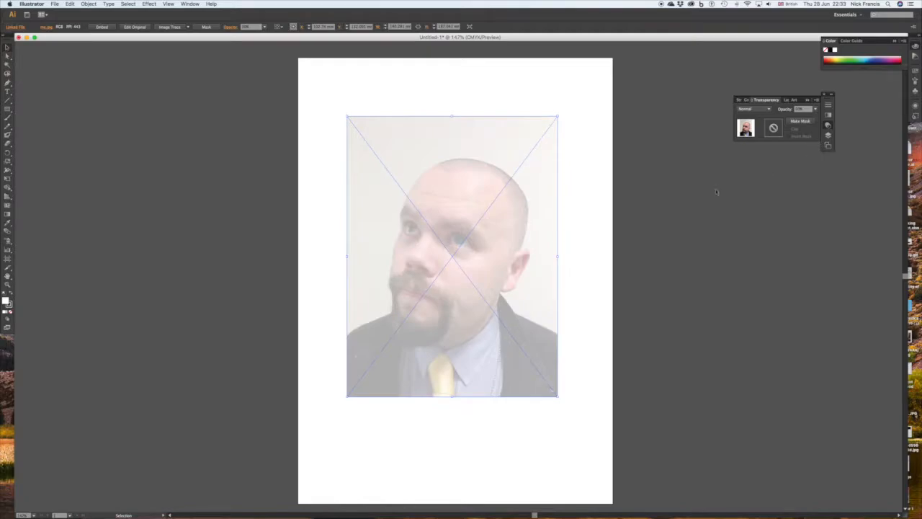
click(815, 109)
click(822, 156)
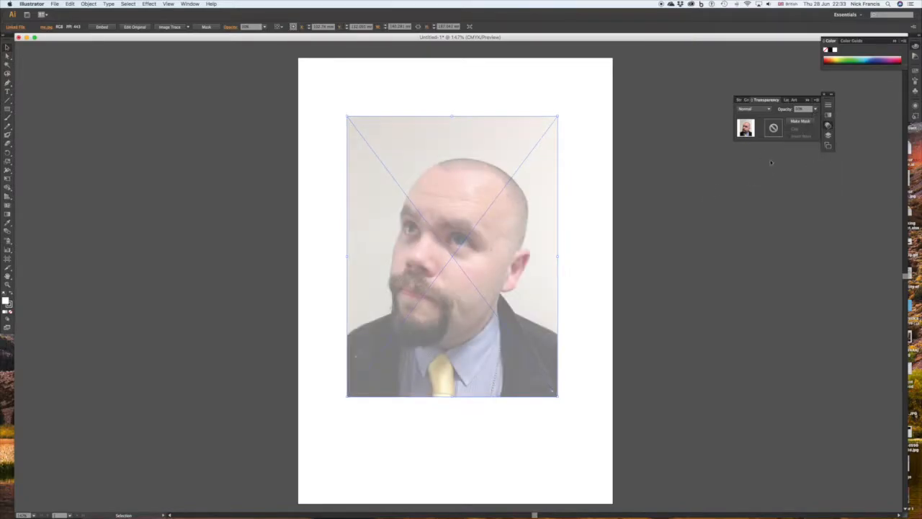
click(816, 109)
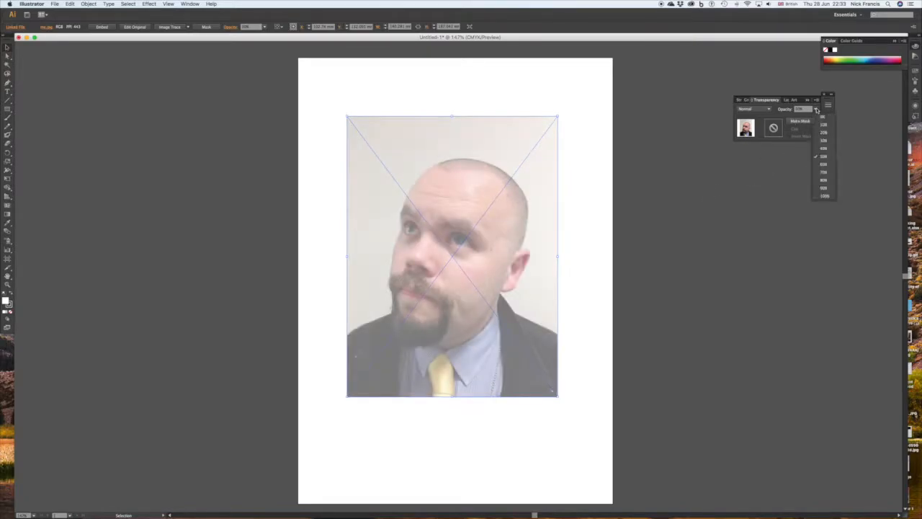
click(825, 164)
click(815, 109)
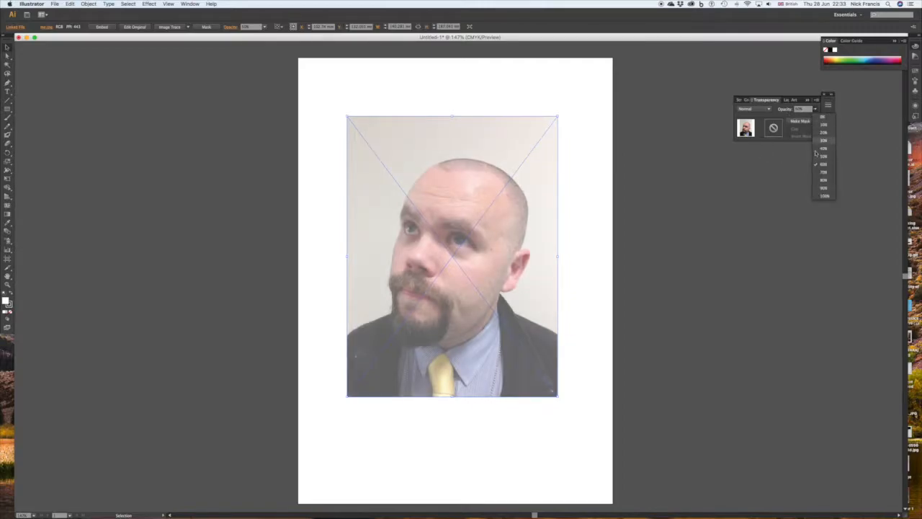
click(823, 195)
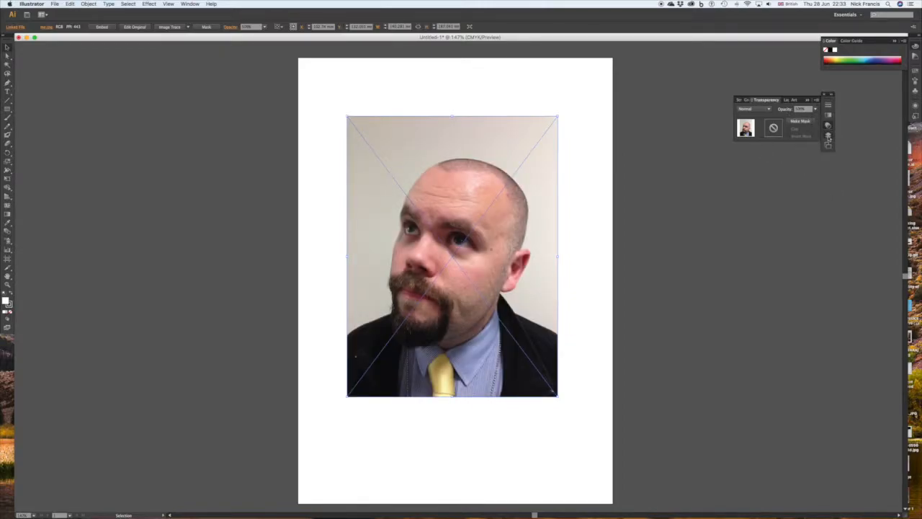
Lock the photo's layer, Layer 1, and make the skin layer the active one.
click(828, 137)
click(739, 117)
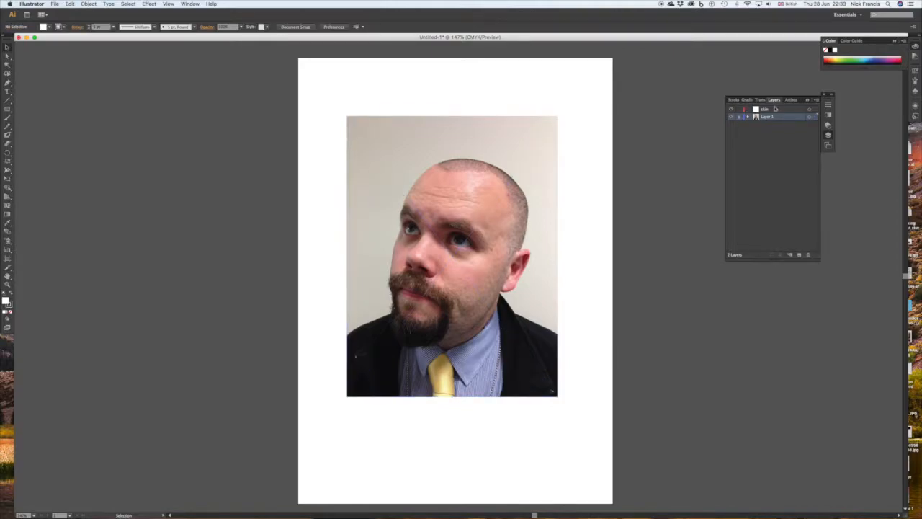
click(774, 109)
click(809, 110)
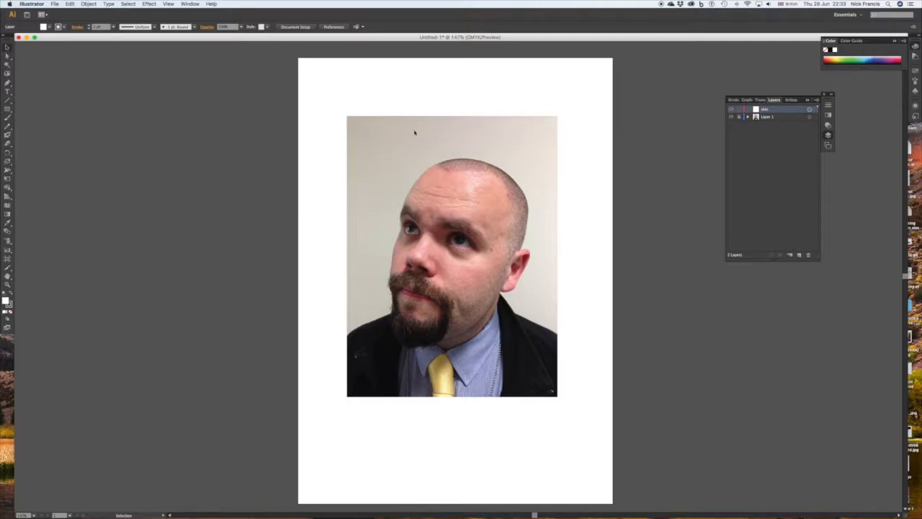
Start a Pen tool outline at the crown of the head and trace along the forehead to just above the eyebrow.
click(7, 82)
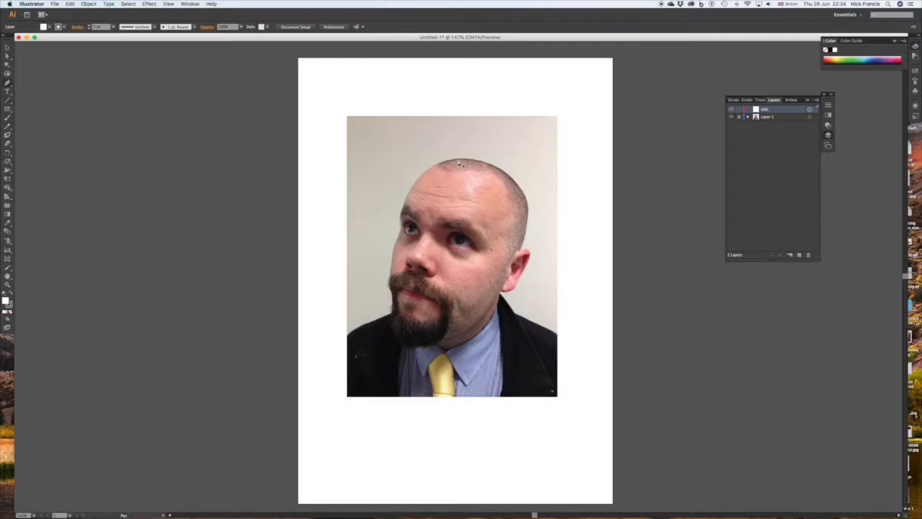
click(461, 165)
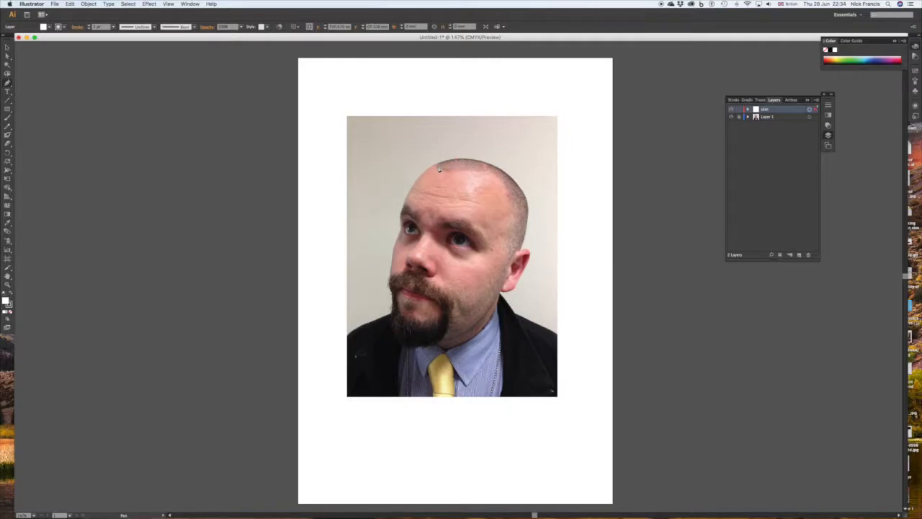
click(432, 170)
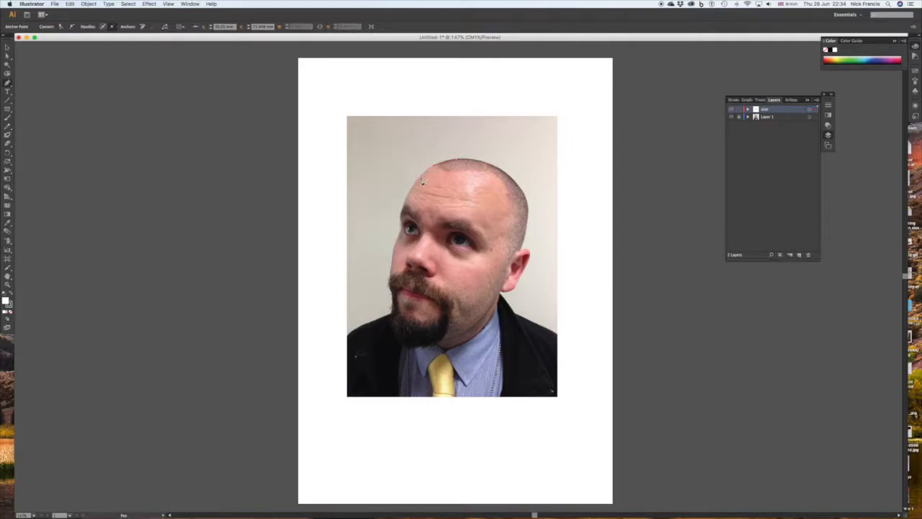
click(421, 179)
click(411, 192)
click(402, 206)
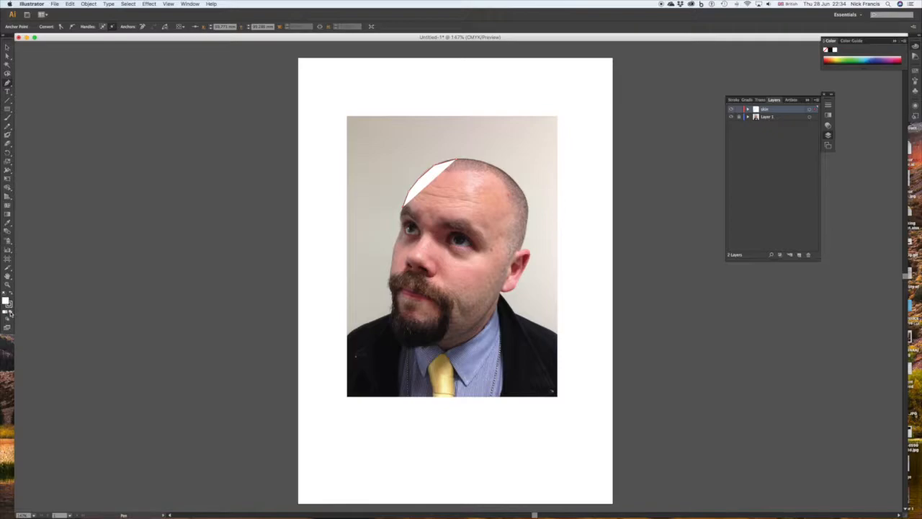
Remove the path's fill and trace the rest of the head outline down the face, around the chin and ear, and up towards the crown.
click(10, 312)
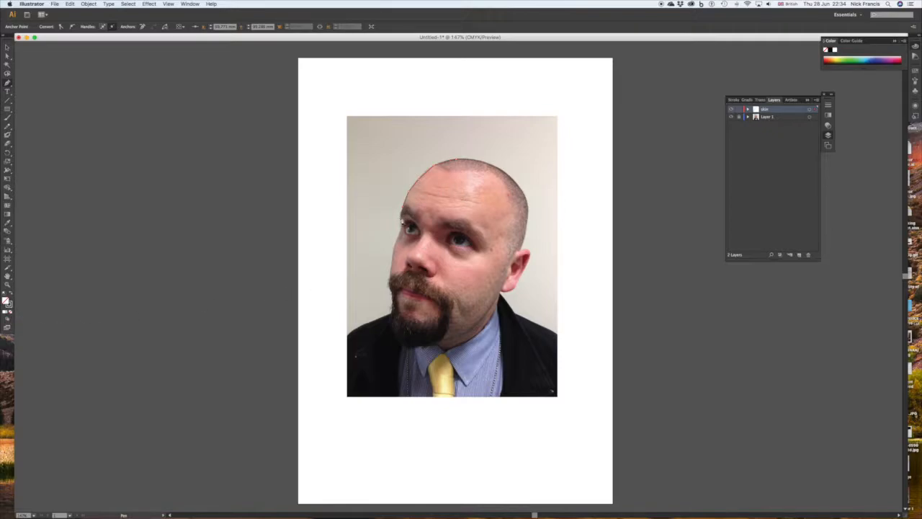
click(403, 224)
click(401, 238)
click(392, 260)
click(392, 283)
click(393, 294)
click(394, 309)
click(396, 326)
click(407, 335)
click(425, 339)
click(448, 339)
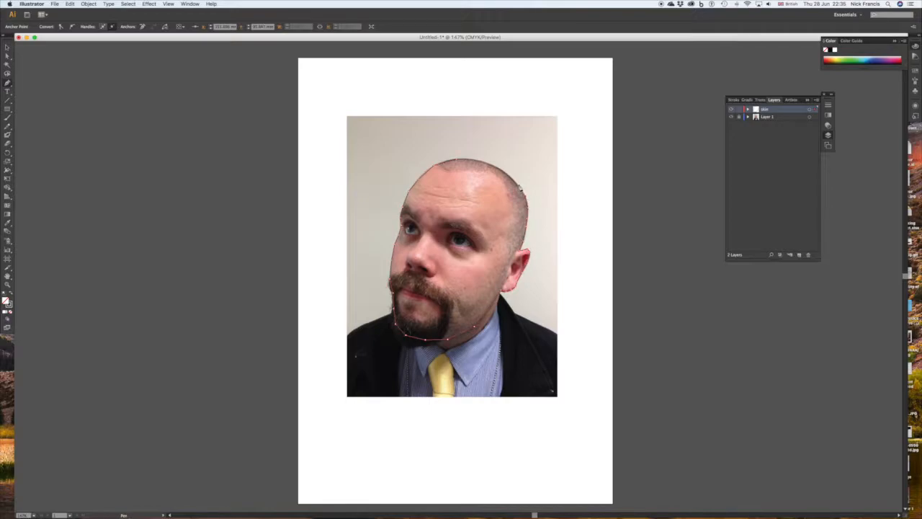
click(512, 179)
click(500, 170)
Fill the head shape with a skin tone sampled from the side of the forehead, and toggle the skin layer's visibility to compare.
click(8, 226)
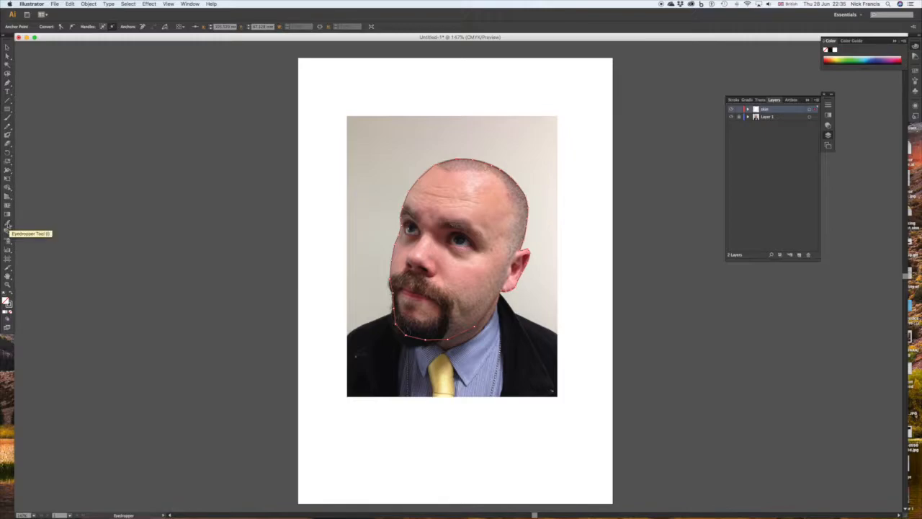
click(487, 183)
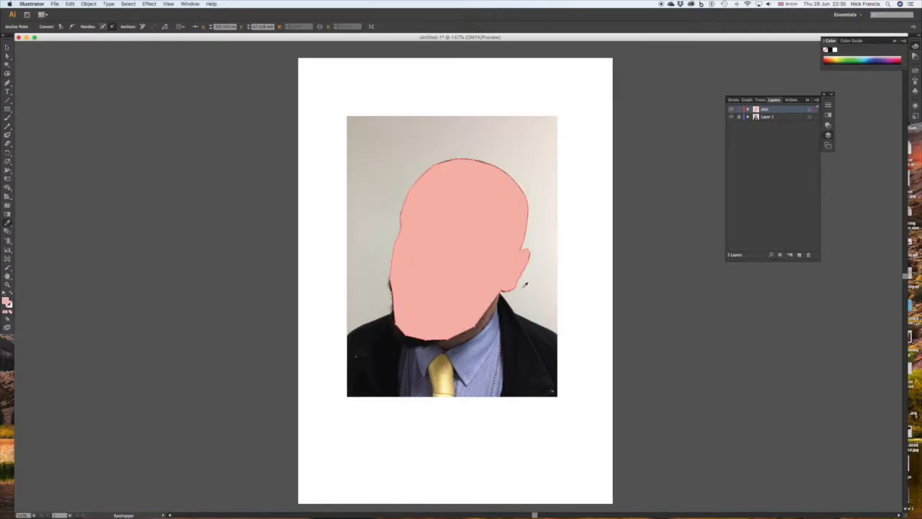
key(ctrl+z)
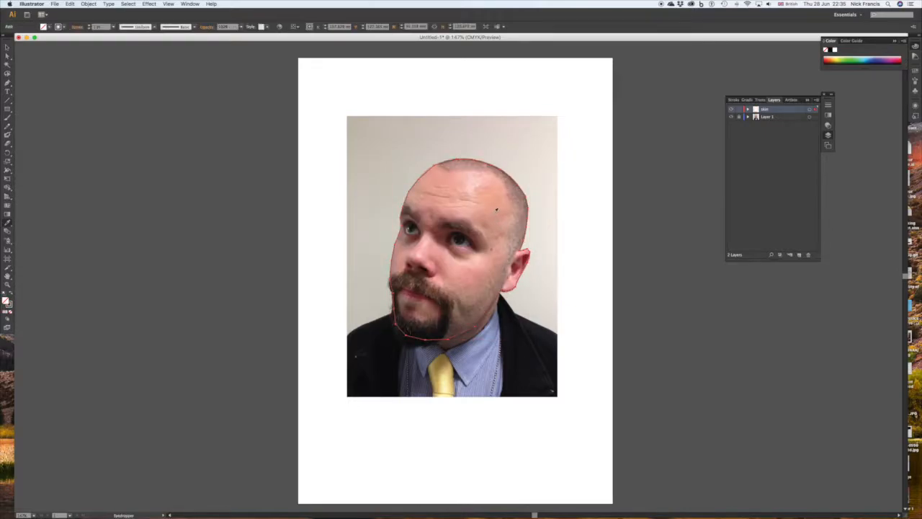
click(496, 209)
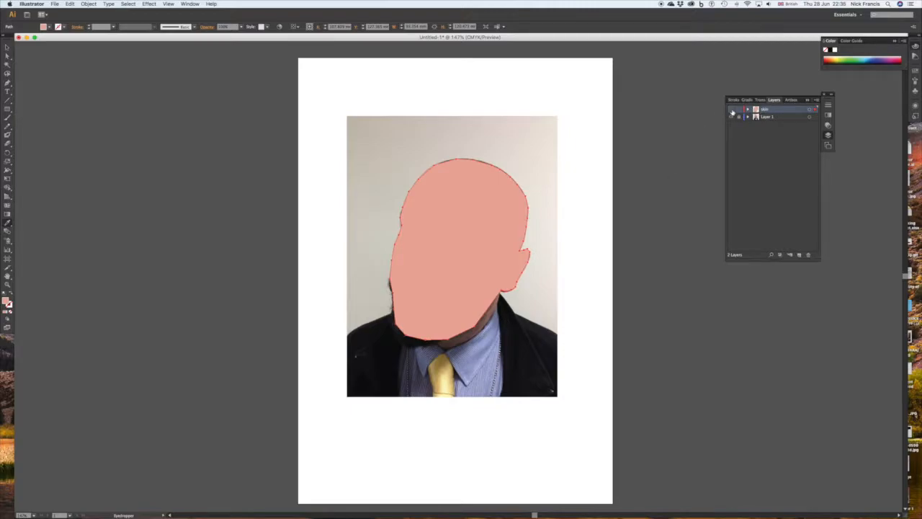
click(731, 112)
click(731, 110)
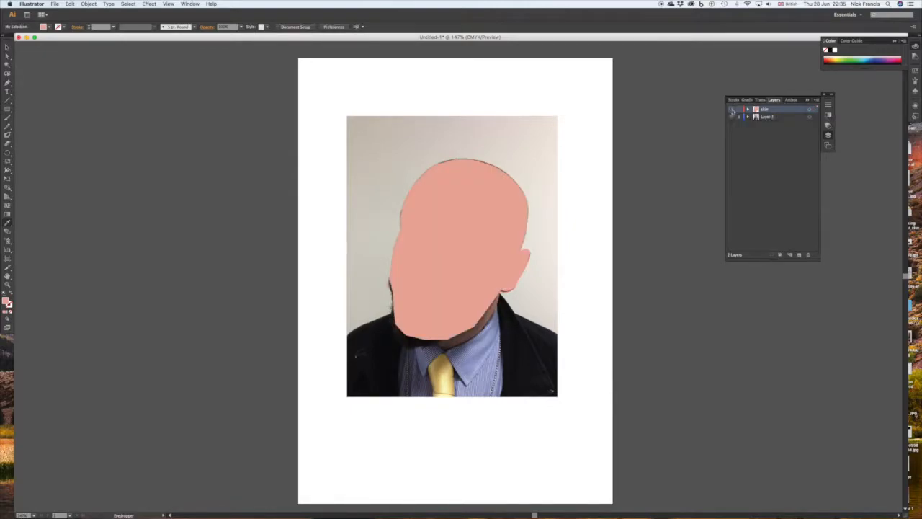
Hide the skin layer and create a new layer named Beard with a red layer colour.
click(731, 110)
click(816, 99)
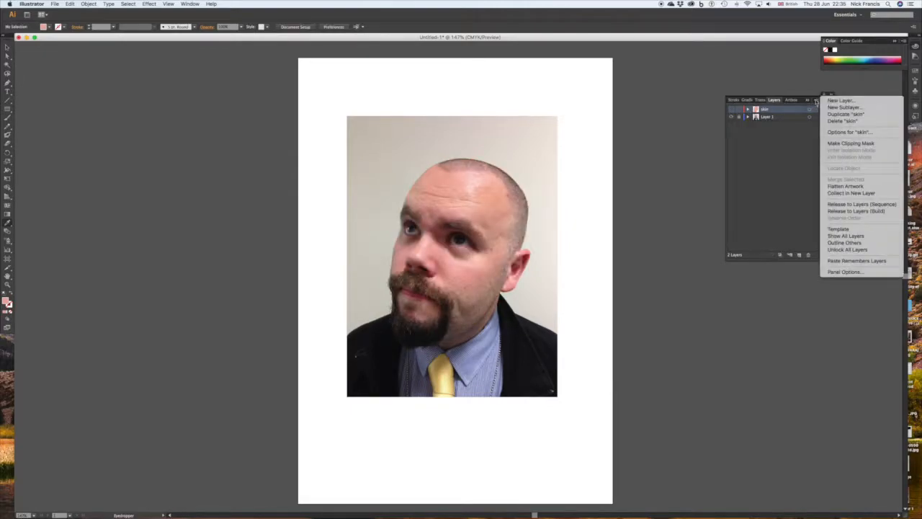
click(798, 107)
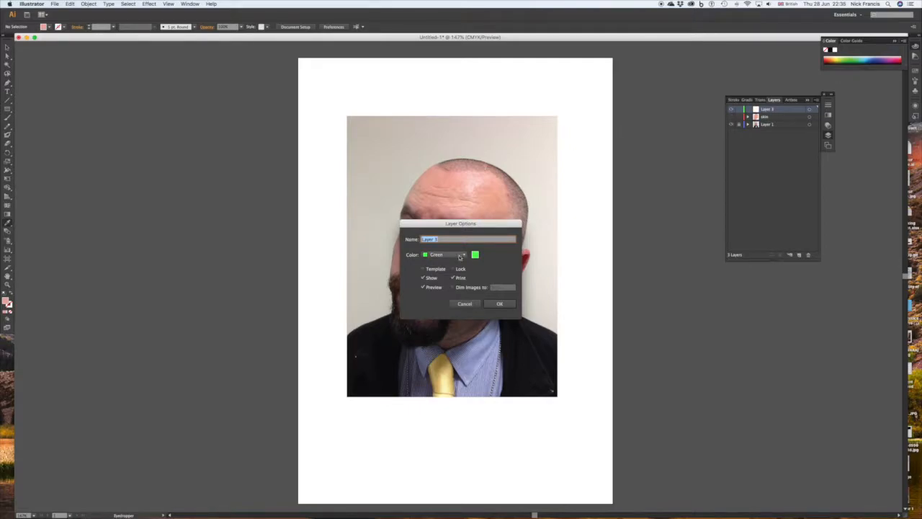
text(s)
click(462, 255)
click(448, 247)
click(506, 304)
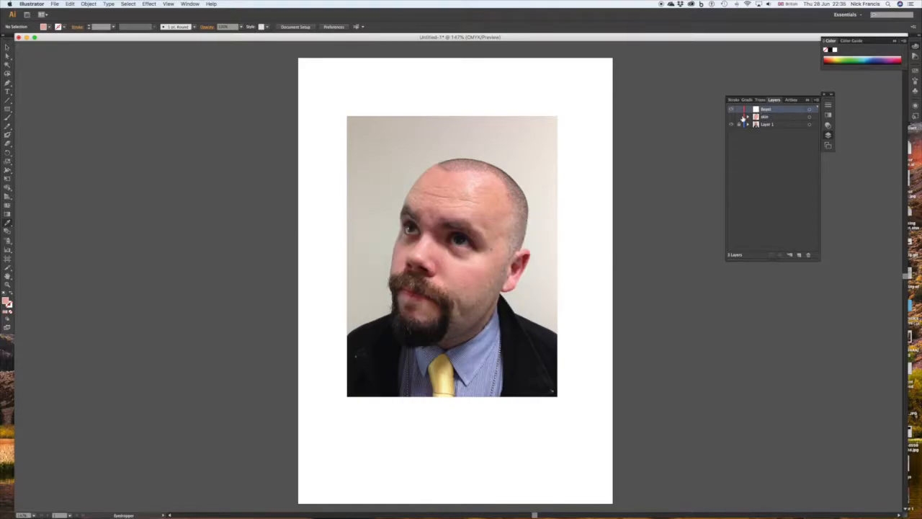
Start a Pen tool outline of the beard beneath the nose and trace around the moustache's outer tip.
click(810, 110)
drag(416, 269, 362, 307)
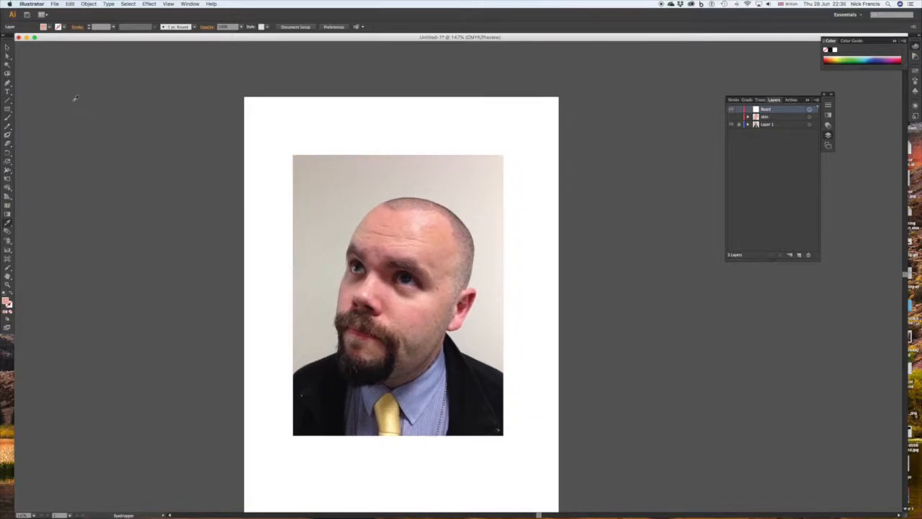
click(7, 48)
click(7, 82)
click(355, 314)
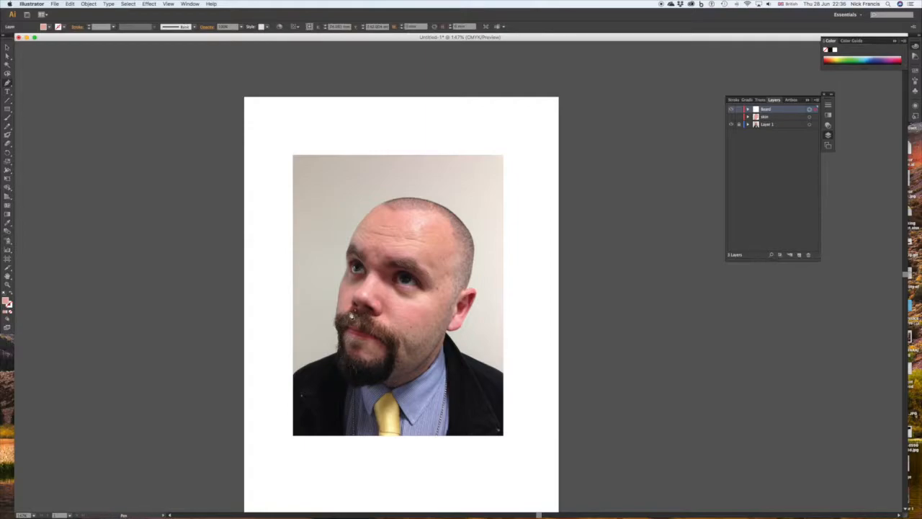
click(348, 314)
click(337, 321)
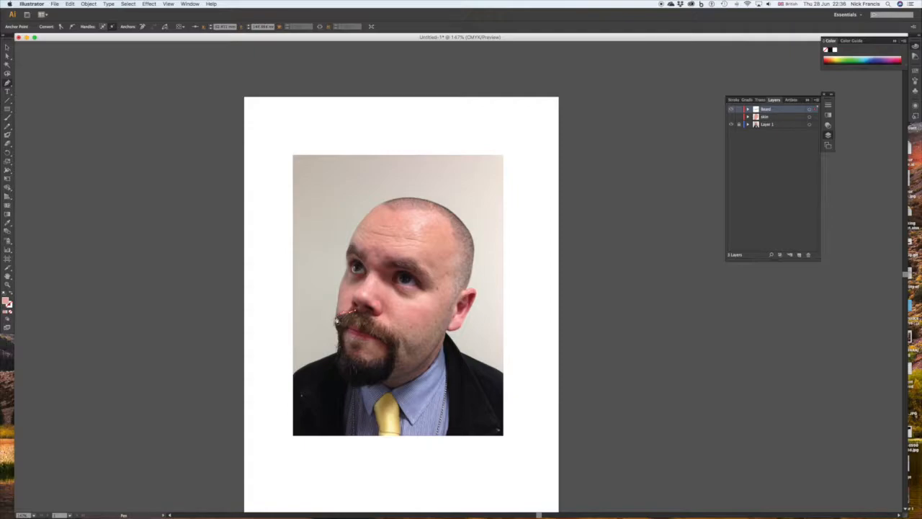
click(338, 330)
click(339, 333)
click(338, 334)
click(338, 337)
Remove the path's fill and continue the beard outline down the outer side and along the underside of the chin.
click(10, 312)
click(338, 350)
click(338, 360)
click(341, 369)
click(346, 380)
click(351, 384)
click(380, 383)
Trace up the cheek side of the beard and along the moustache's upper edge, closing the outline beneath the nose.
click(394, 365)
click(396, 354)
click(399, 345)
click(393, 333)
click(387, 328)
click(380, 325)
click(373, 319)
click(370, 313)
click(360, 312)
click(355, 311)
Try a dark fill sampled from the beard on the closed outline and clear the fill again.
click(8, 216)
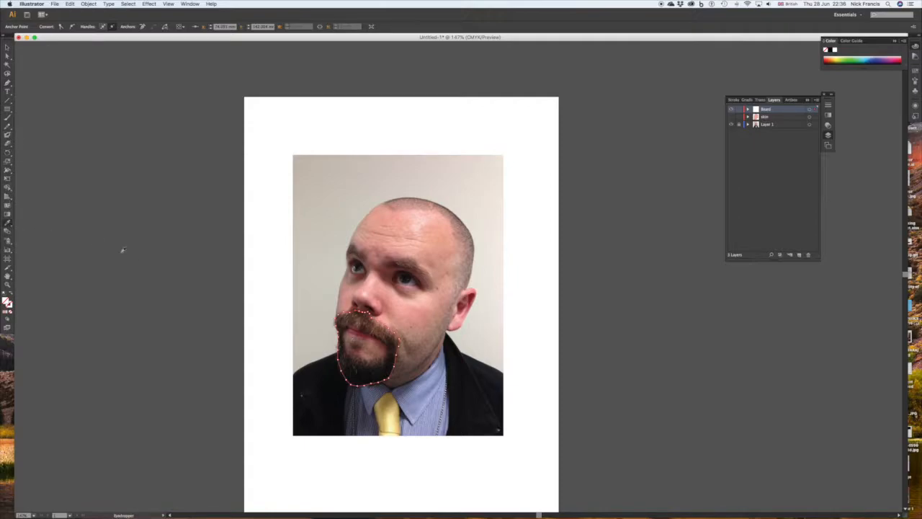
click(368, 369)
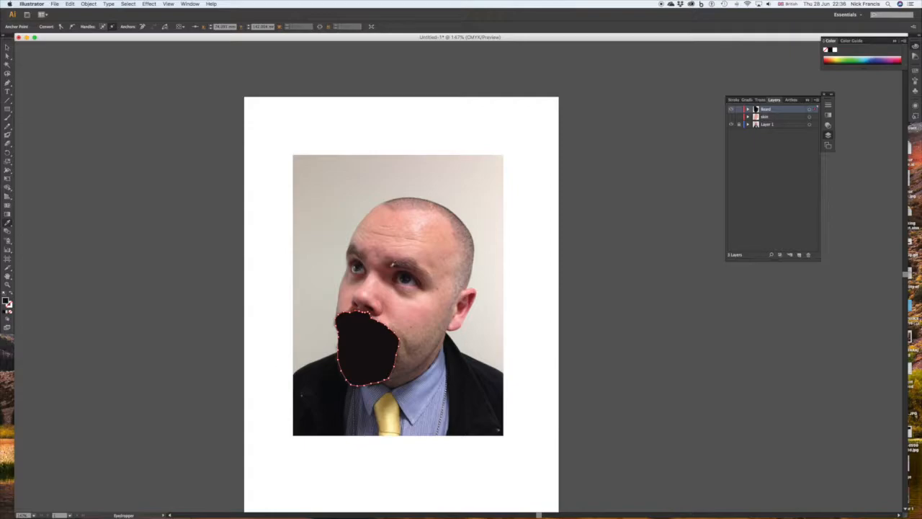
scroll(299, 282, right, 5)
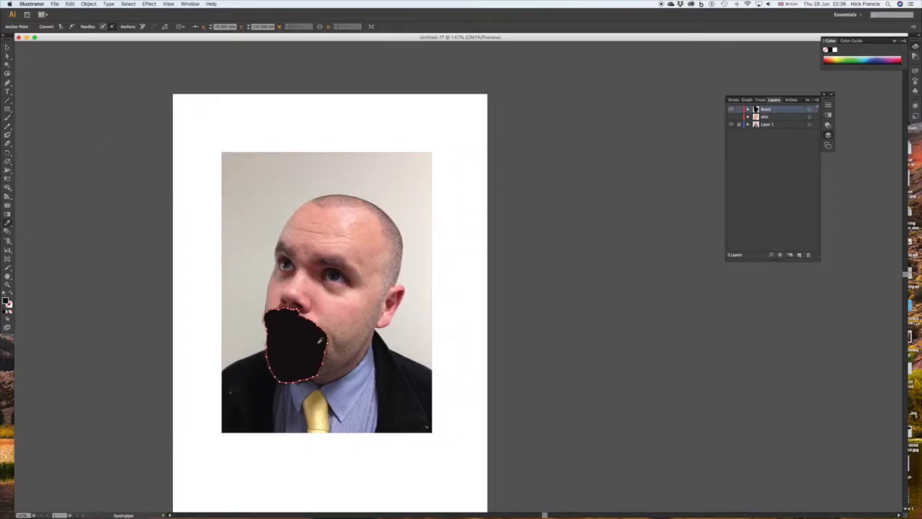
scroll(320, 340, left, 3)
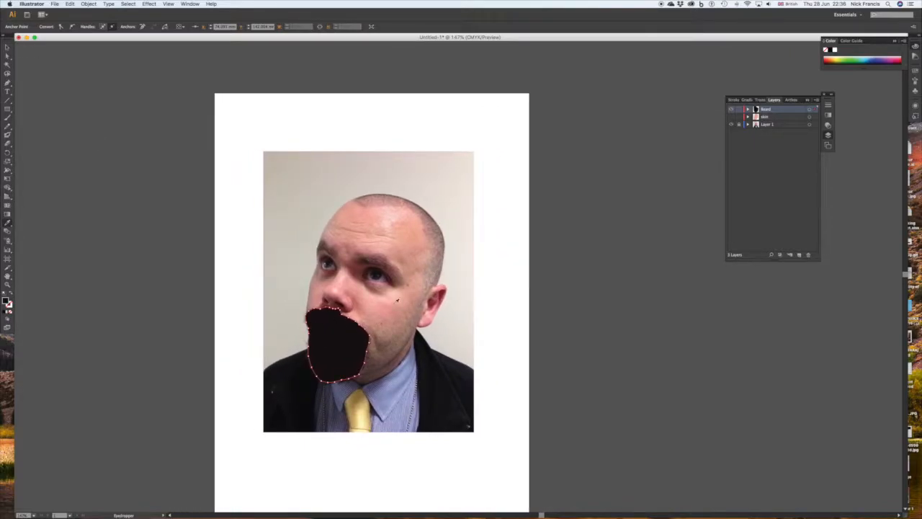
click(8, 47)
click(11, 312)
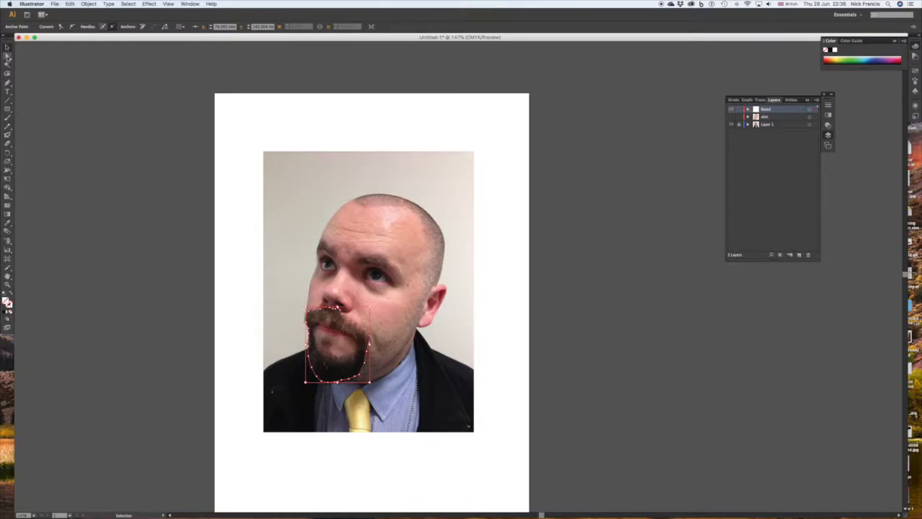
Trace a closed inner outline around the lips and bare chin, following the tuft of hair below the lower lip.
click(7, 83)
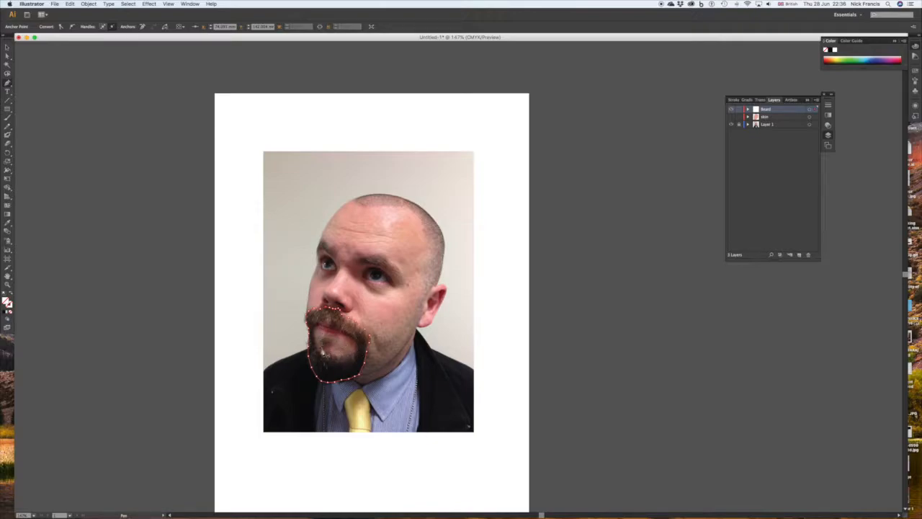
click(319, 325)
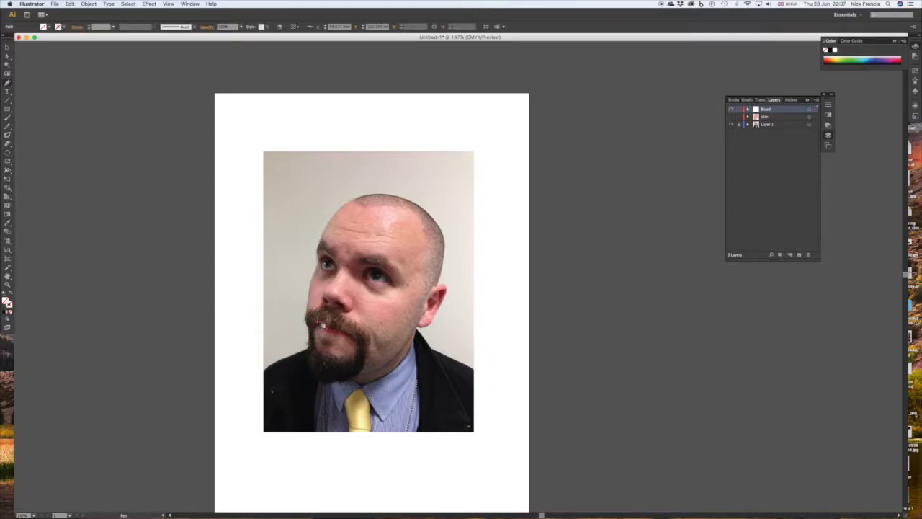
click(321, 326)
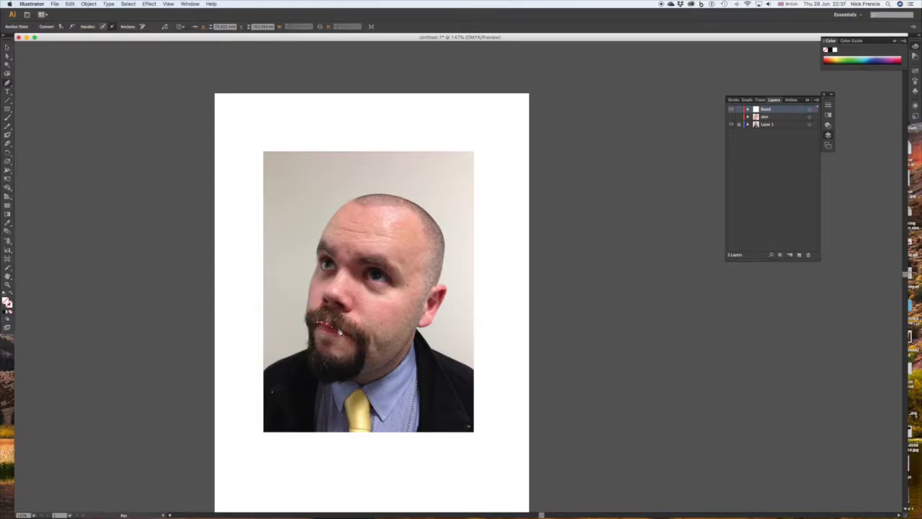
click(348, 333)
click(359, 345)
click(358, 350)
click(356, 353)
click(352, 356)
click(345, 358)
click(318, 347)
click(316, 343)
click(316, 327)
Select both beard outlines and subtract the inner mouth shape from the outer one with Pathfinder's Minus Front.
click(7, 47)
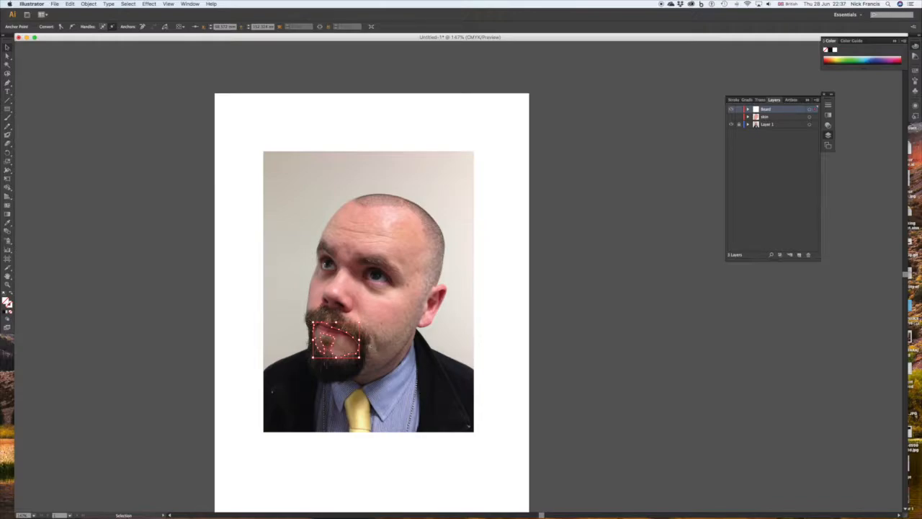
click(368, 345)
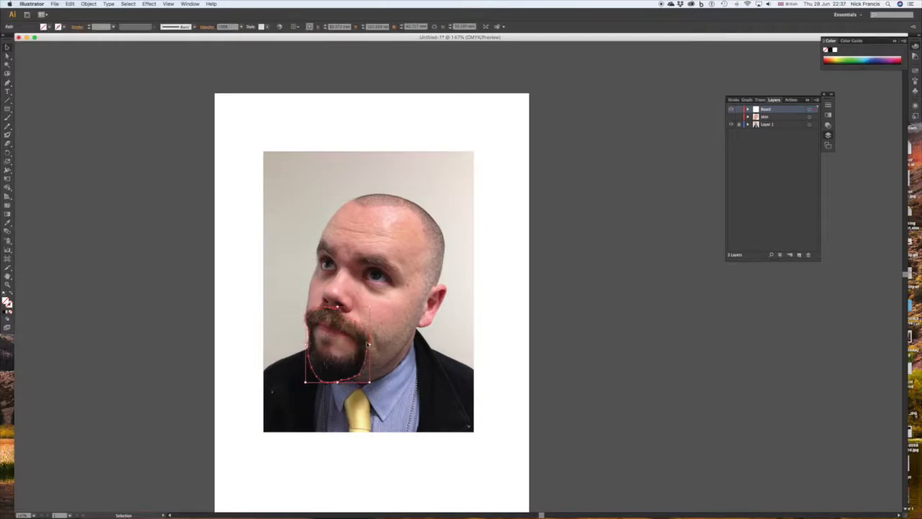
shift+click(336, 328)
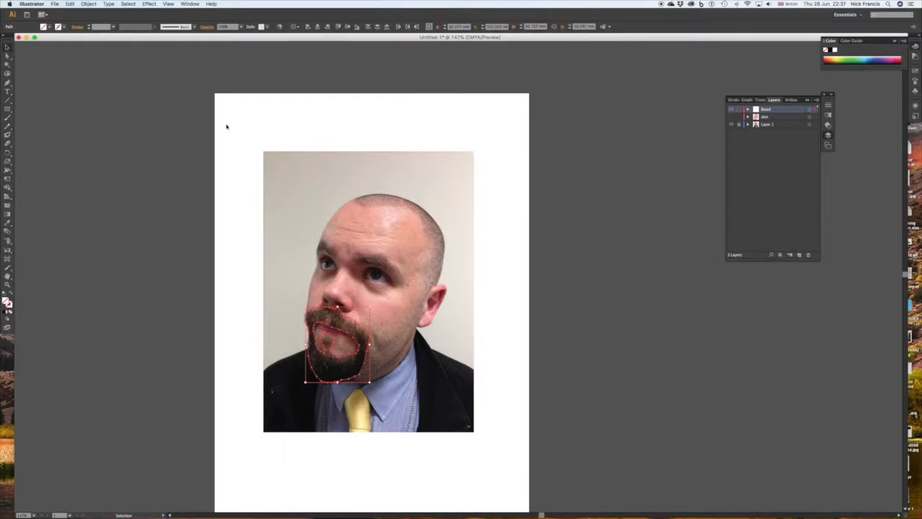
click(190, 4)
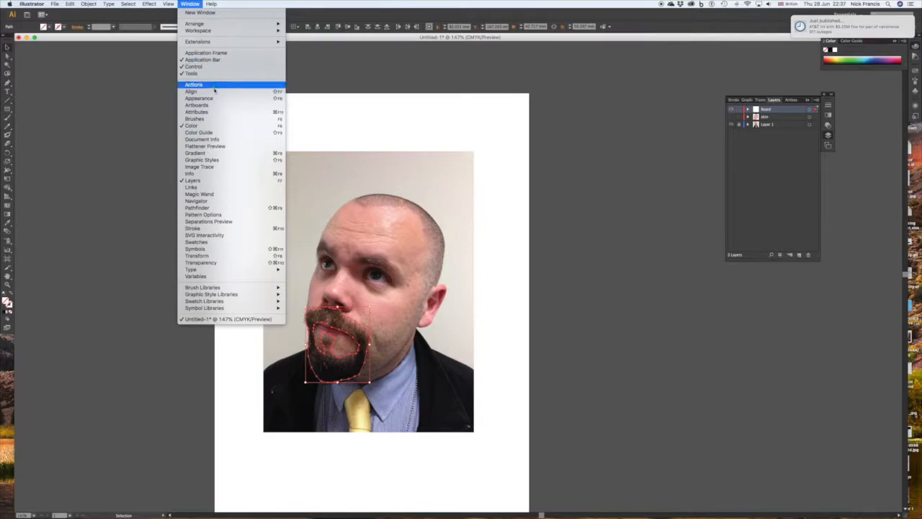
click(214, 207)
scroll(232, 208, up, 1)
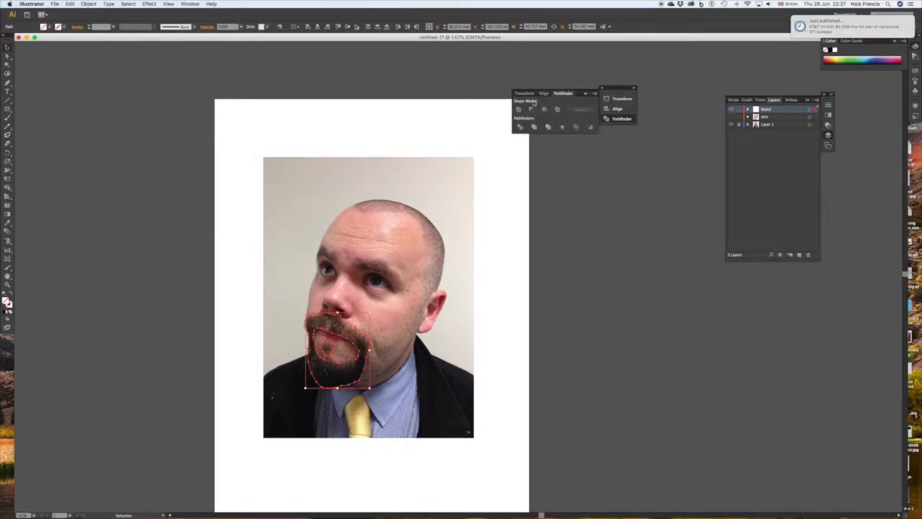
click(530, 110)
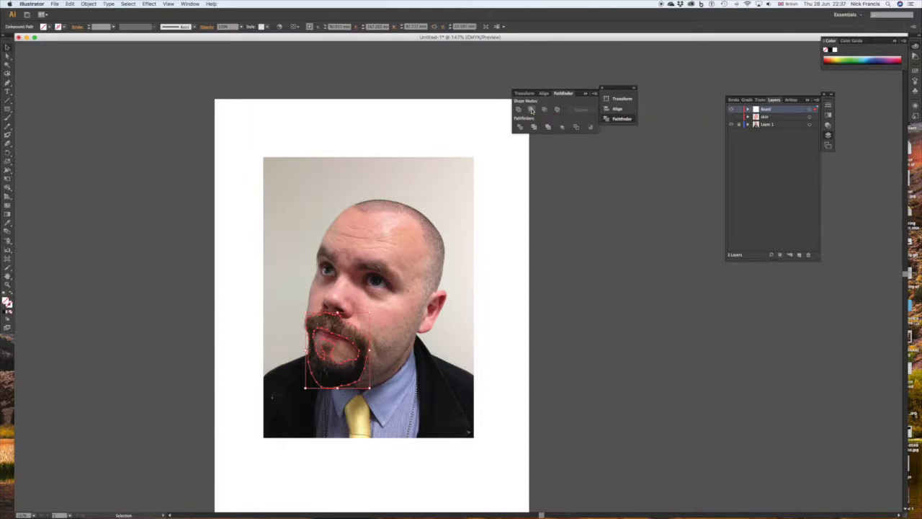
click(404, 347)
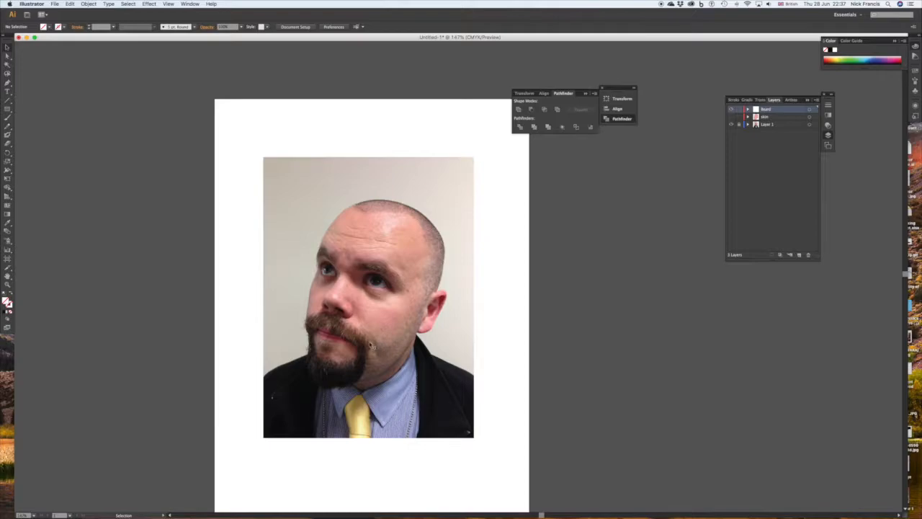
Fill the beard compound shape with a dark colour sampled from the lower beard in the photo.
click(334, 344)
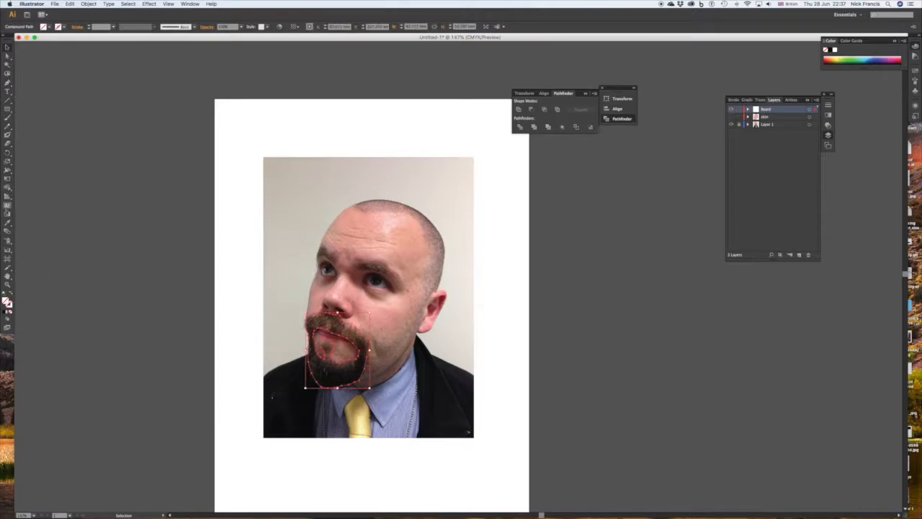
click(7, 223)
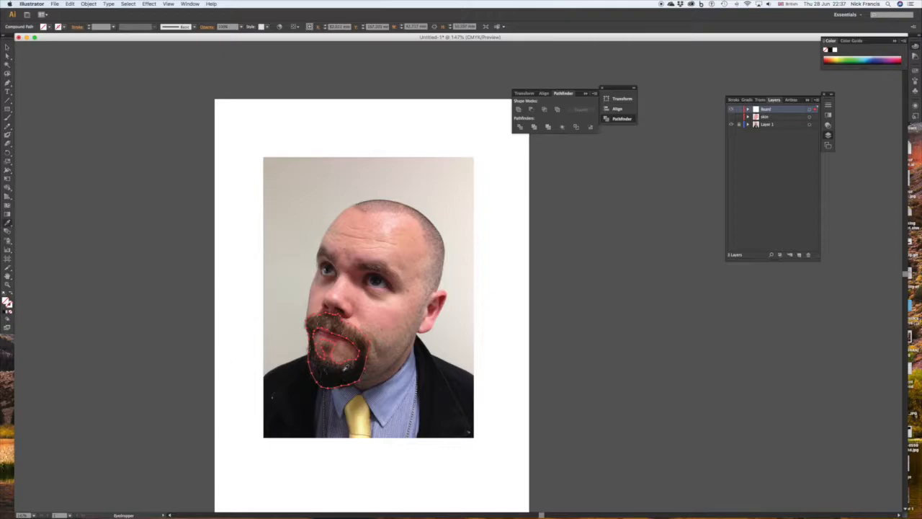
click(346, 369)
key(v)
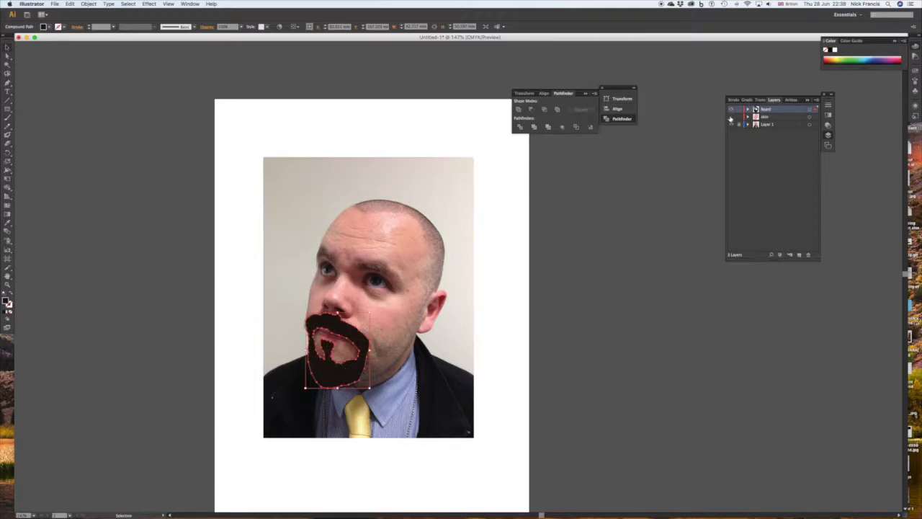
Show the skin layer, hide the photo layer and deselect the beard to preview the flat shapes alone.
click(731, 116)
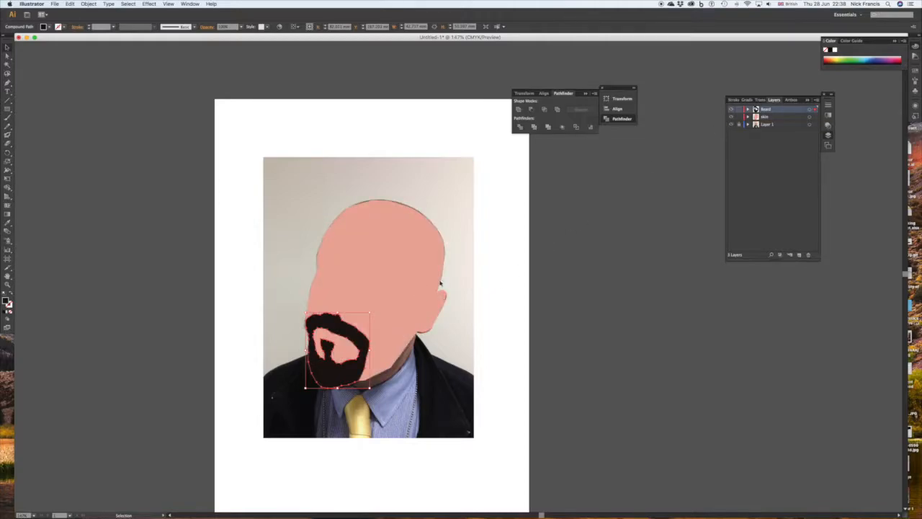
click(731, 124)
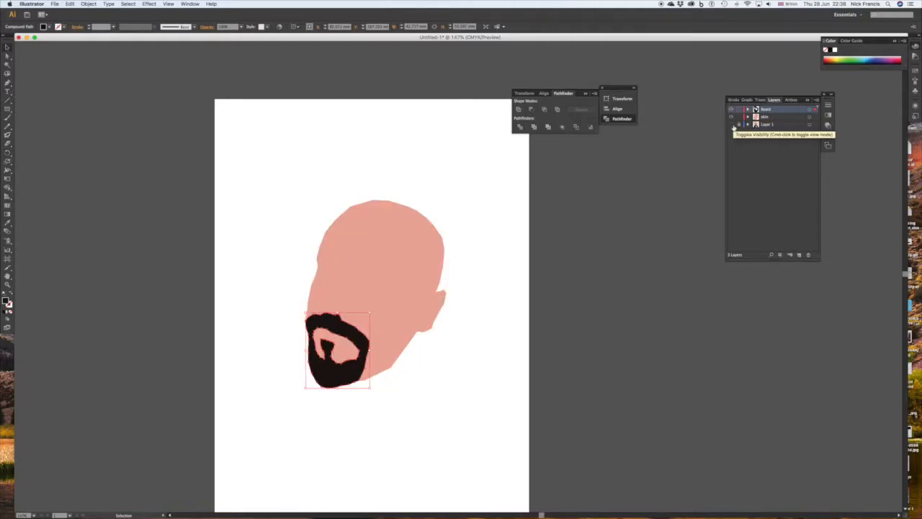
click(494, 216)
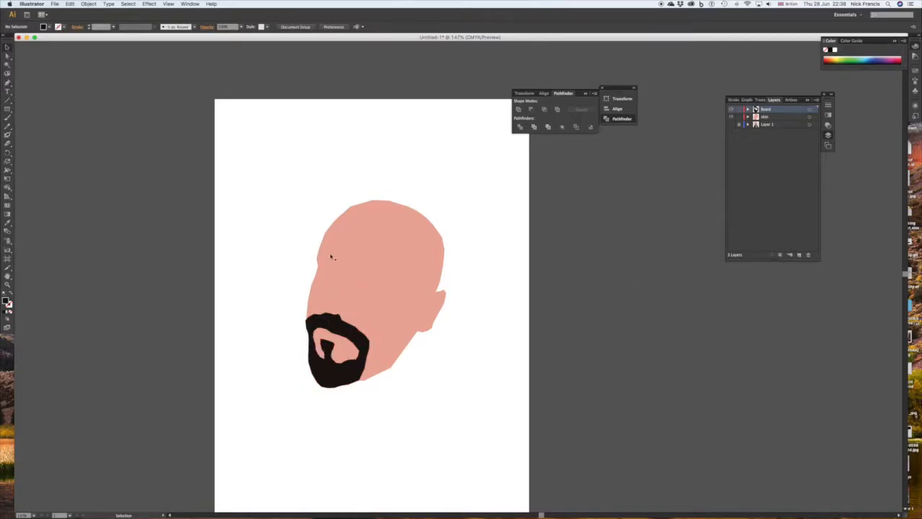
Show the photo layer again, and hide and lock both the skin and Beard layers.
click(733, 126)
click(730, 117)
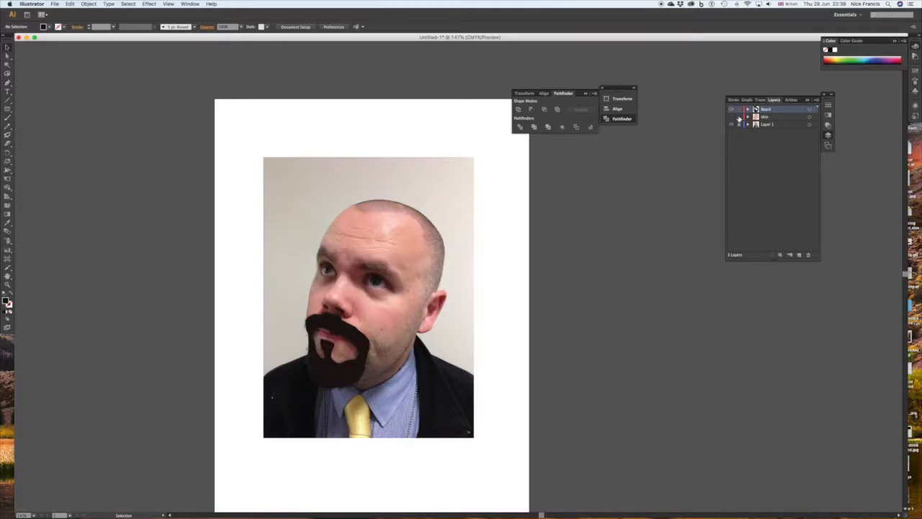
click(740, 111)
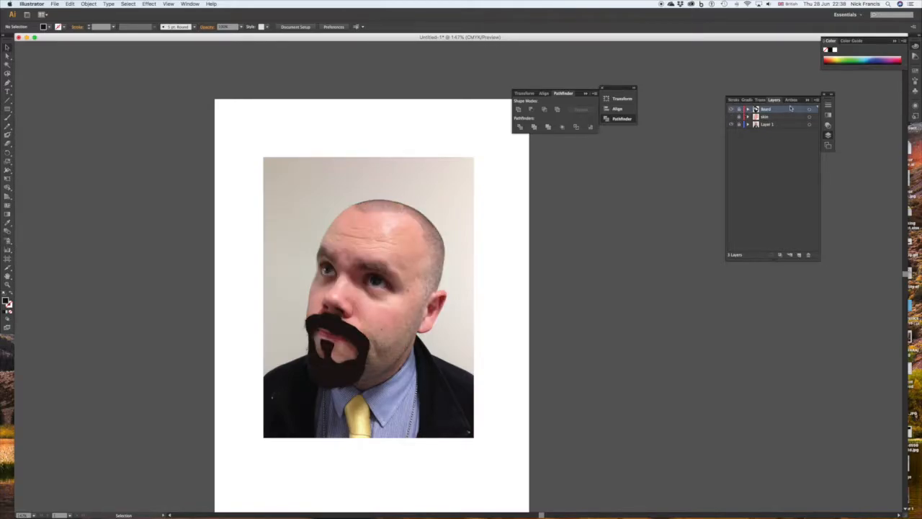
click(731, 109)
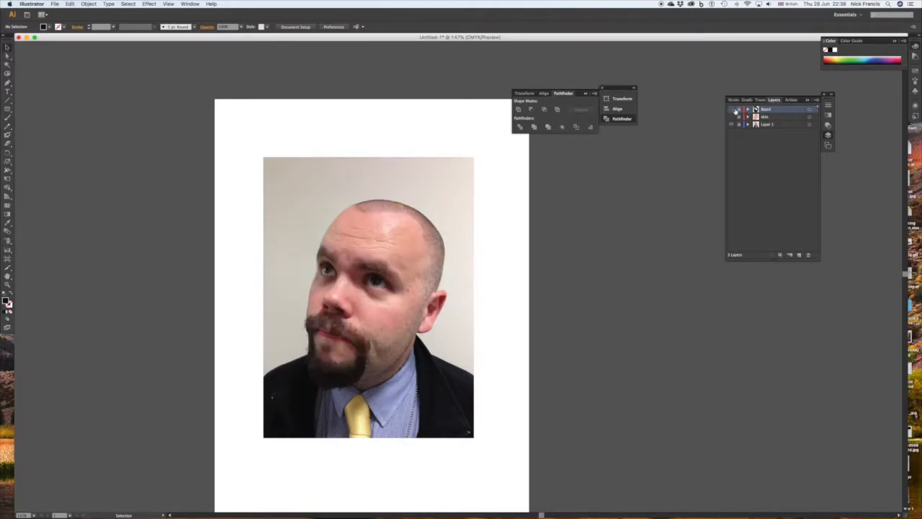
Create a new layer named Eyes.
click(817, 101)
click(840, 99)
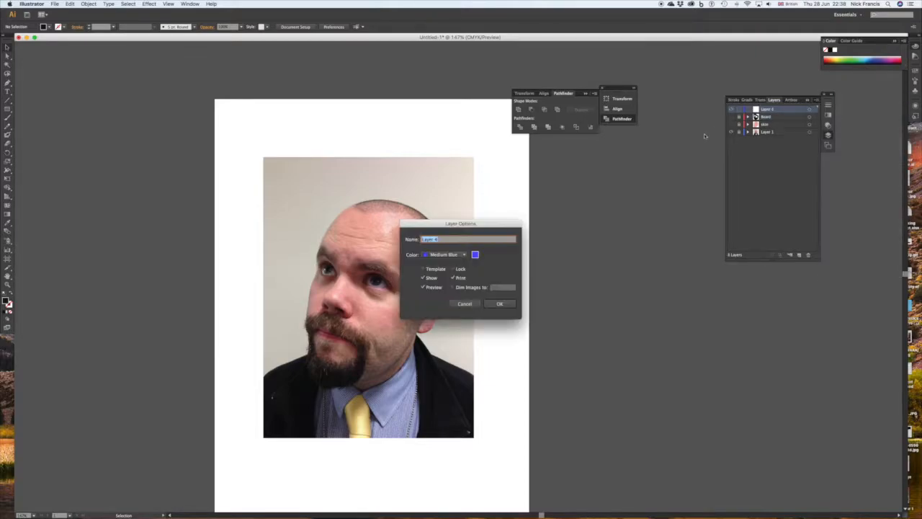
text(eyes)
click(499, 303)
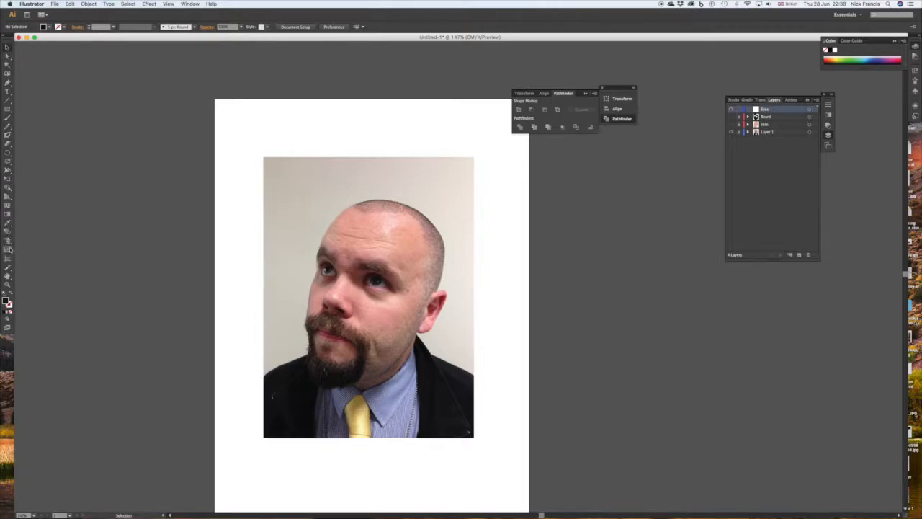
Trace the upper edge of the right-hand eye with the Pen tool, from the inner corner over the iris, on the Eyes layer.
click(8, 286)
drag(354, 261, 413, 312)
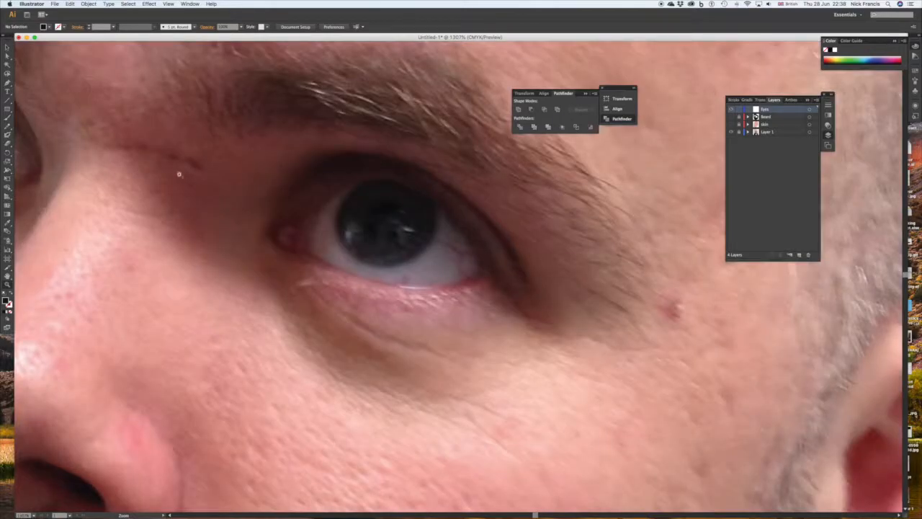
click(8, 47)
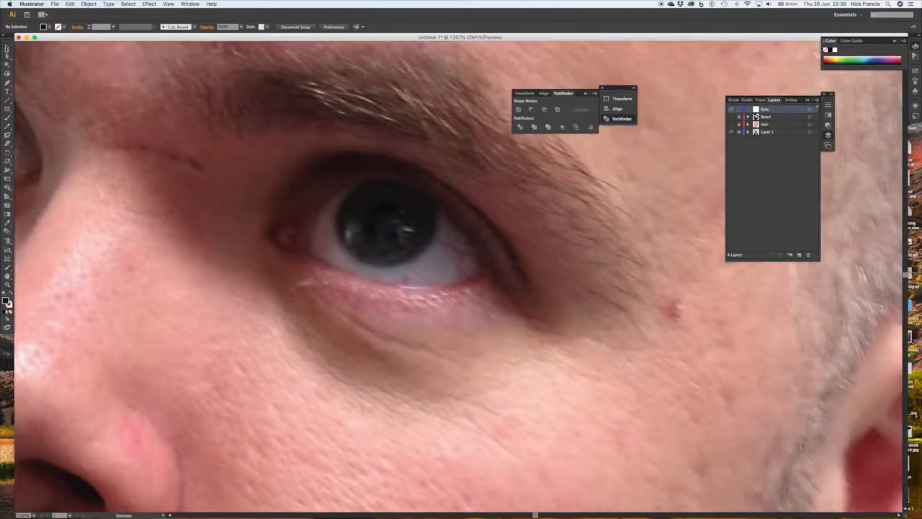
click(7, 109)
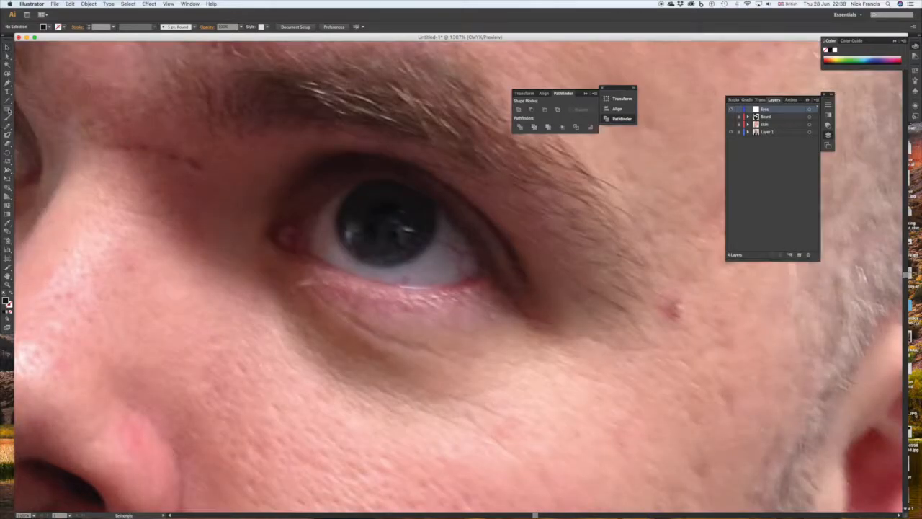
click(8, 84)
click(298, 222)
click(315, 210)
click(330, 198)
click(342, 188)
click(356, 182)
click(373, 180)
click(393, 180)
click(416, 189)
click(433, 203)
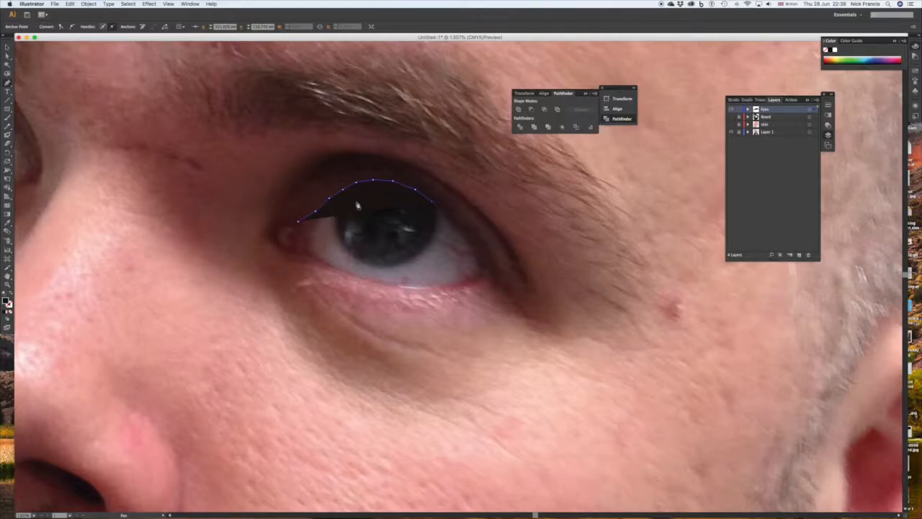
Remove the path's fill and close the eye outline, about 14 mm wide, around the outer corner and along the lower lid.
click(12, 314)
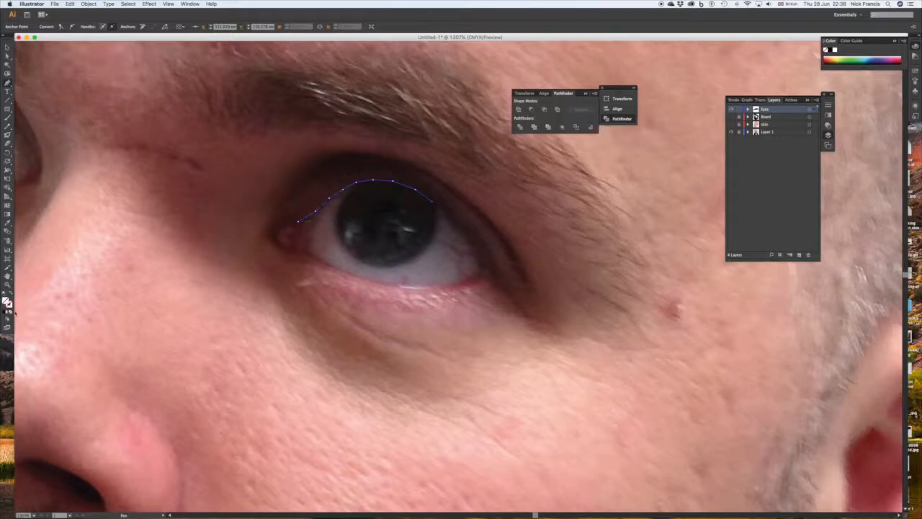
click(447, 213)
click(457, 225)
click(469, 245)
click(478, 256)
click(481, 269)
click(477, 276)
click(401, 287)
click(373, 283)
click(345, 274)
click(305, 254)
click(298, 221)
Draw a circle about 7 mm wide over the iris and move its anchor points to match the iris edge.
click(7, 110)
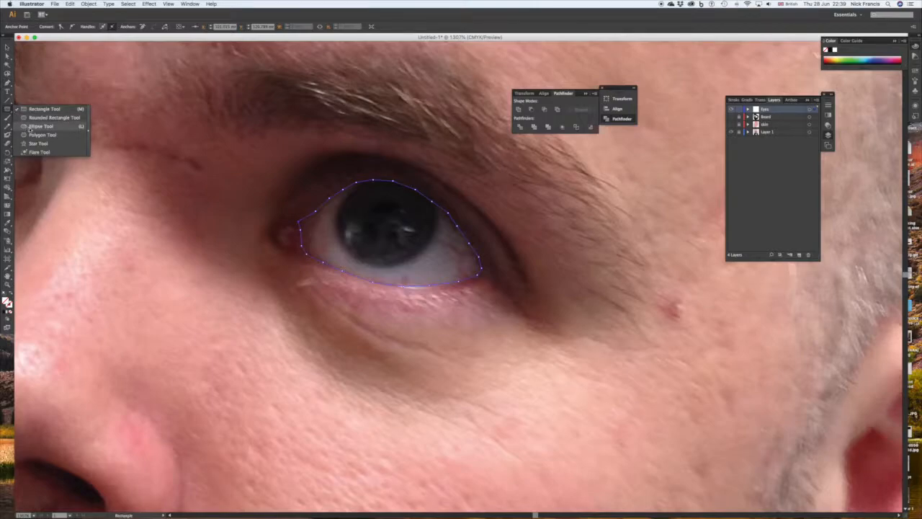
click(37, 126)
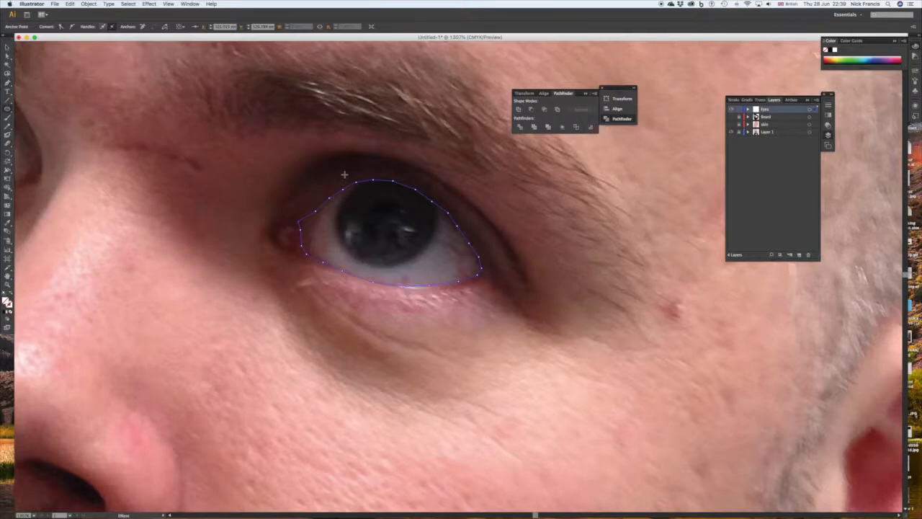
drag(342, 175, 436, 267)
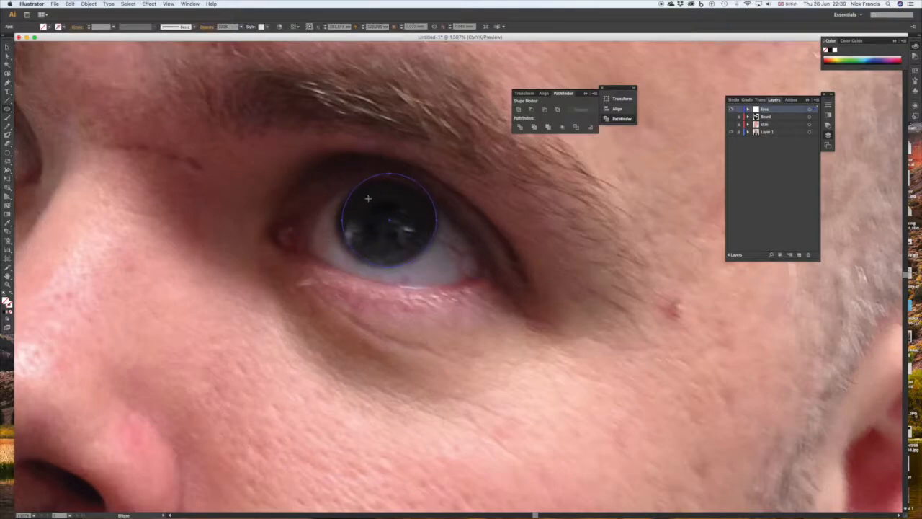
click(7, 48)
click(7, 56)
click(389, 175)
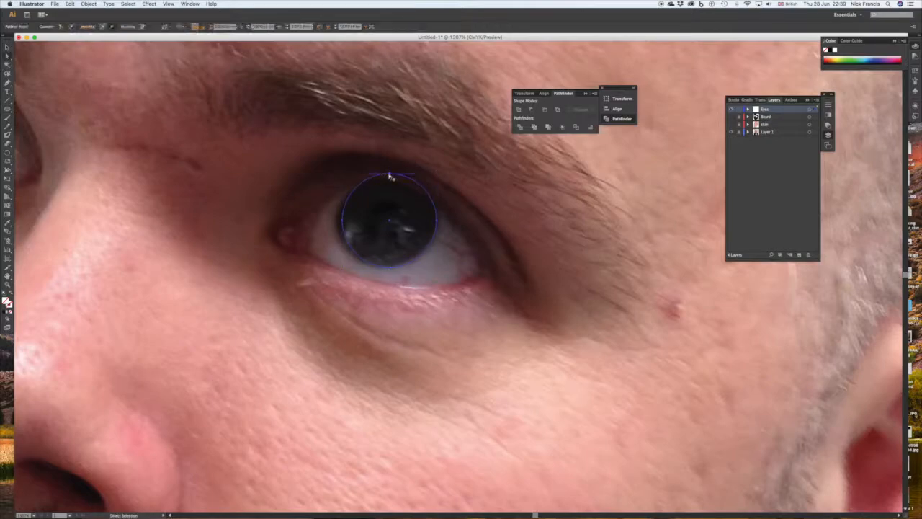
drag(388, 175, 390, 181)
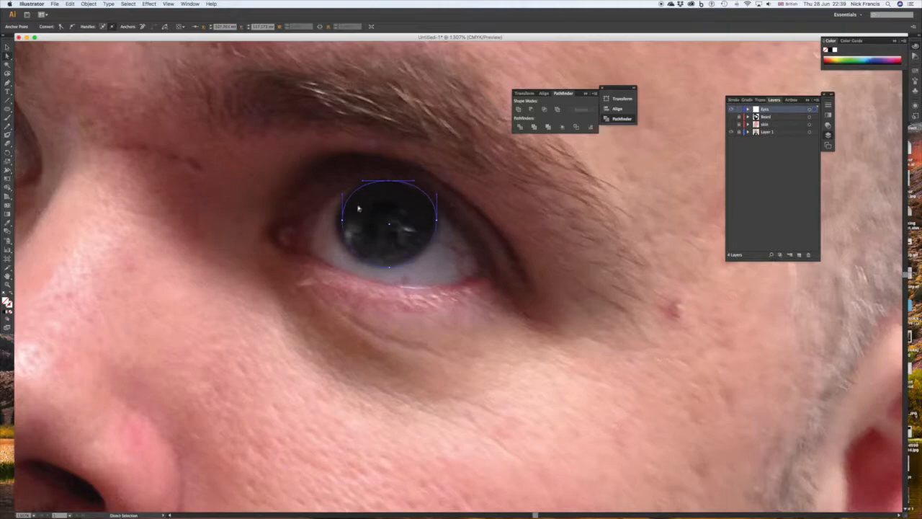
drag(343, 222, 337, 219)
drag(388, 266, 384, 269)
drag(438, 224, 415, 185)
Draw a circle about 3.3 mm wide over the pupil and small ellipses over the two light reflections in the eye.
click(7, 108)
drag(363, 199, 408, 240)
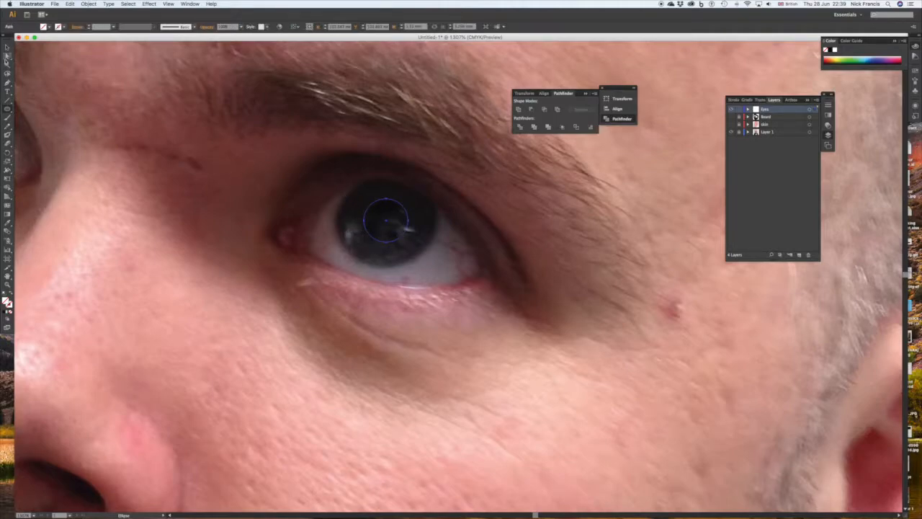
drag(346, 221, 353, 244)
drag(404, 227, 417, 233)
Try to fill the eye outline with a colour sampled from the white of the eye.
click(6, 47)
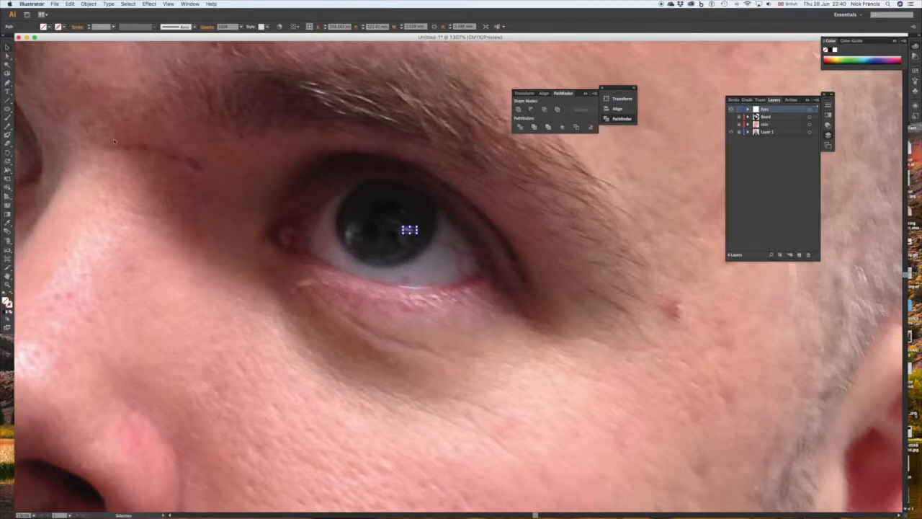
click(323, 206)
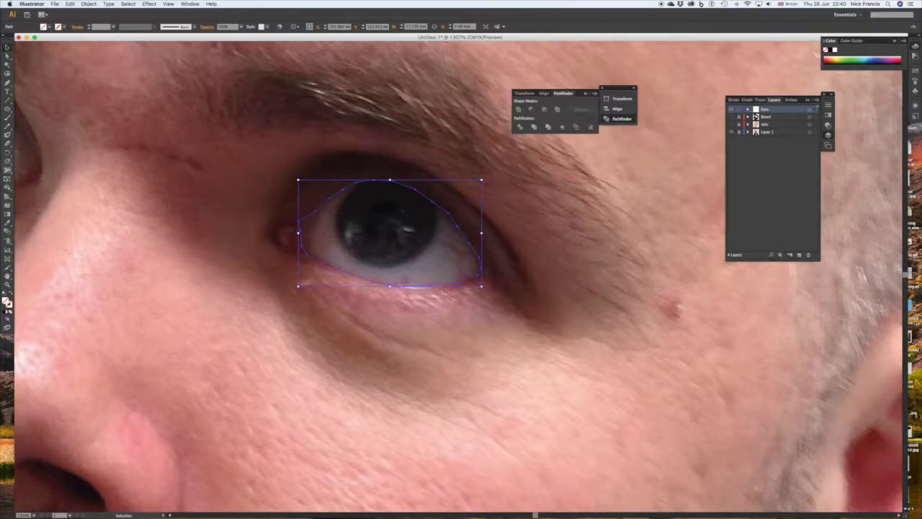
click(7, 226)
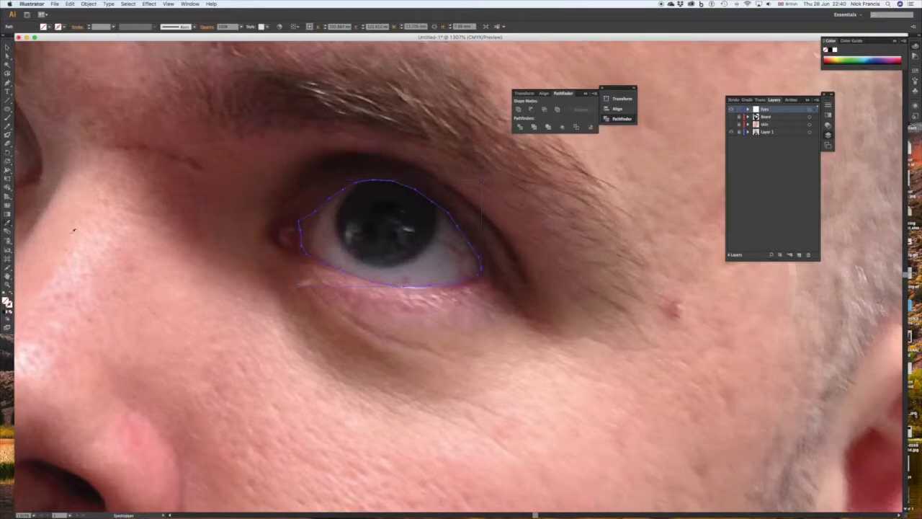
click(426, 269)
scroll(148, 266, right, 3)
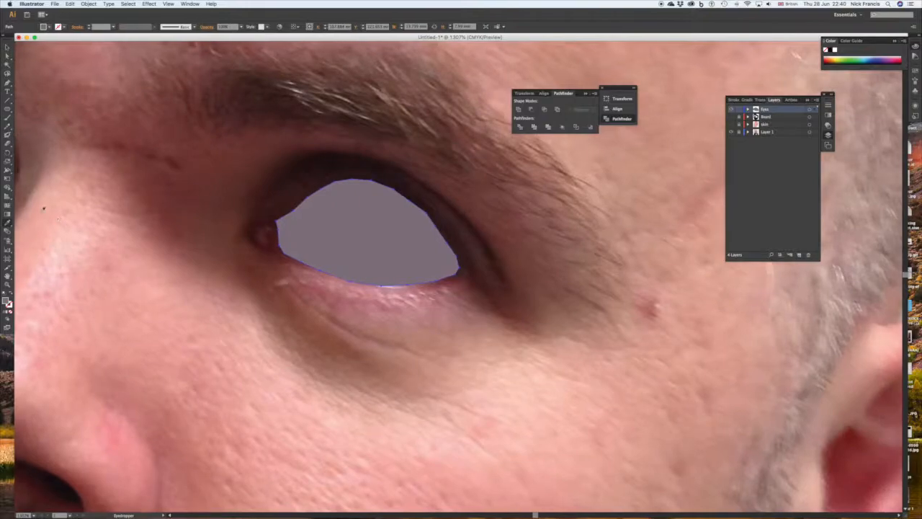
click(7, 48)
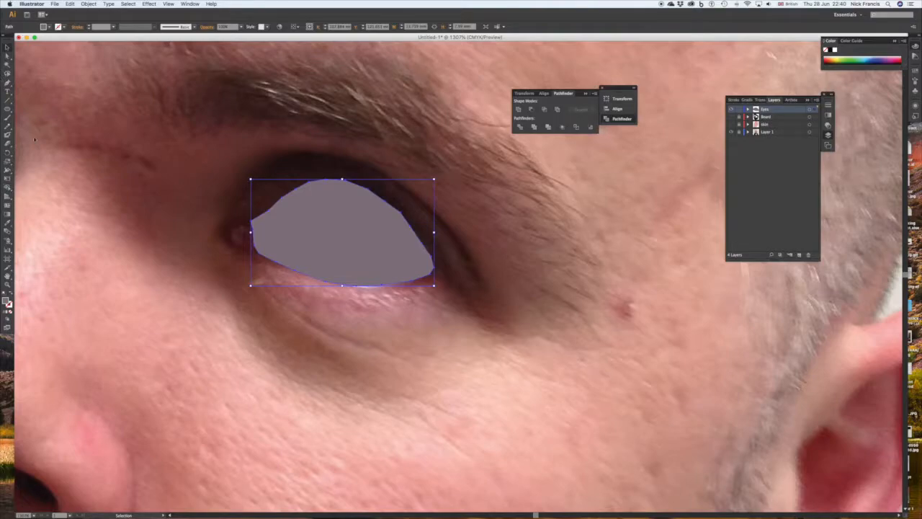
click(70, 4)
click(85, 12)
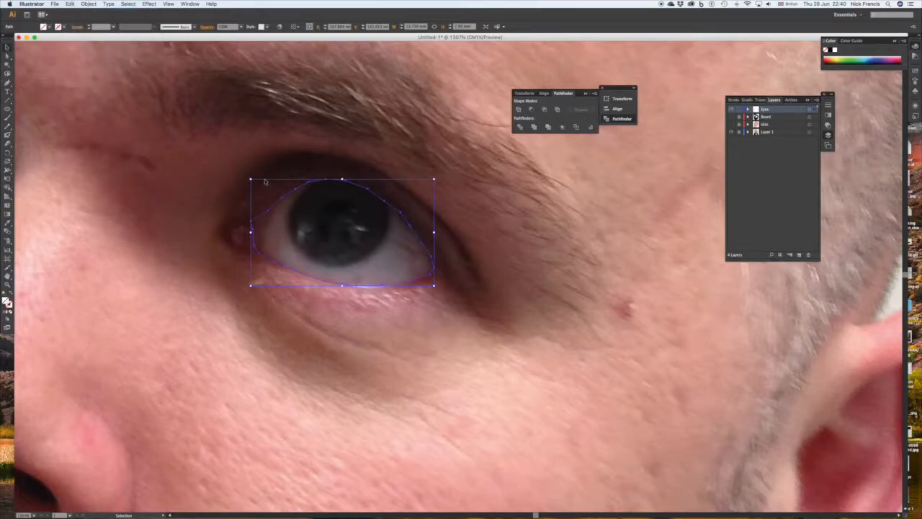
Fill the pupil circle with the near-black colour sampled from the centre of the eye in the photo.
click(332, 209)
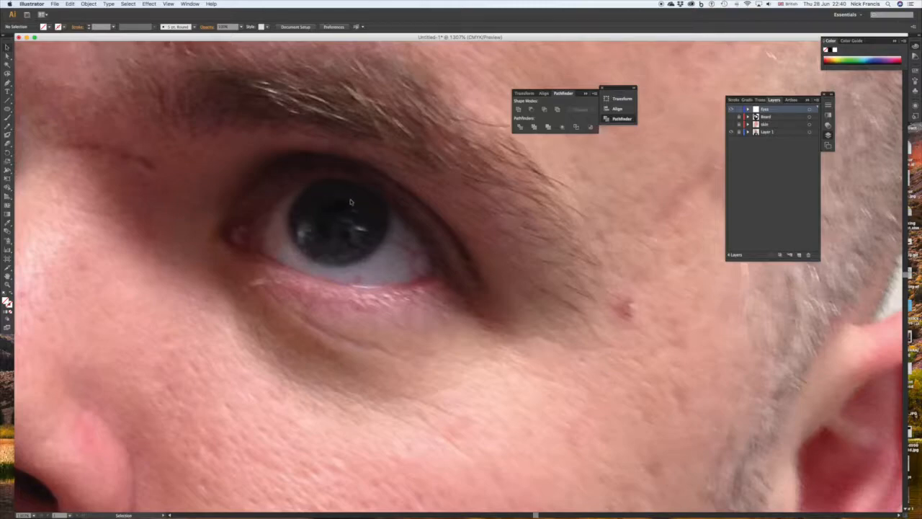
drag(229, 159, 389, 254)
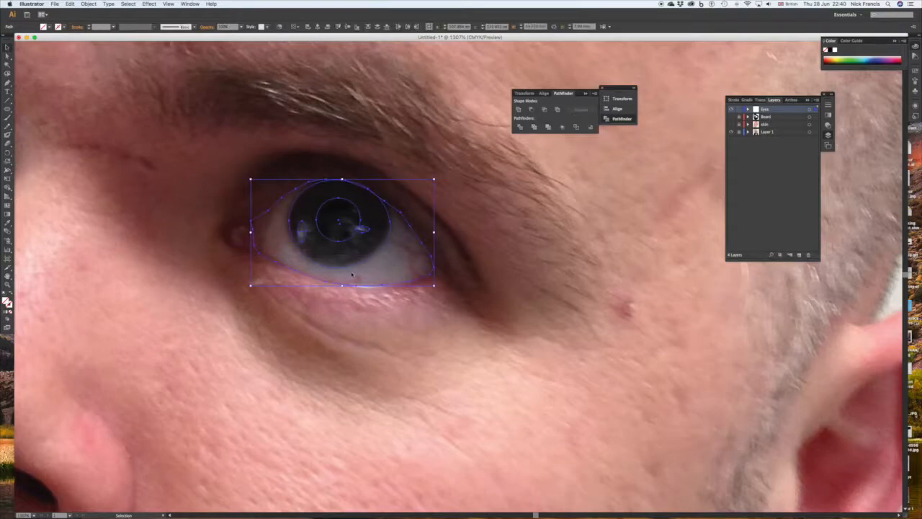
click(488, 201)
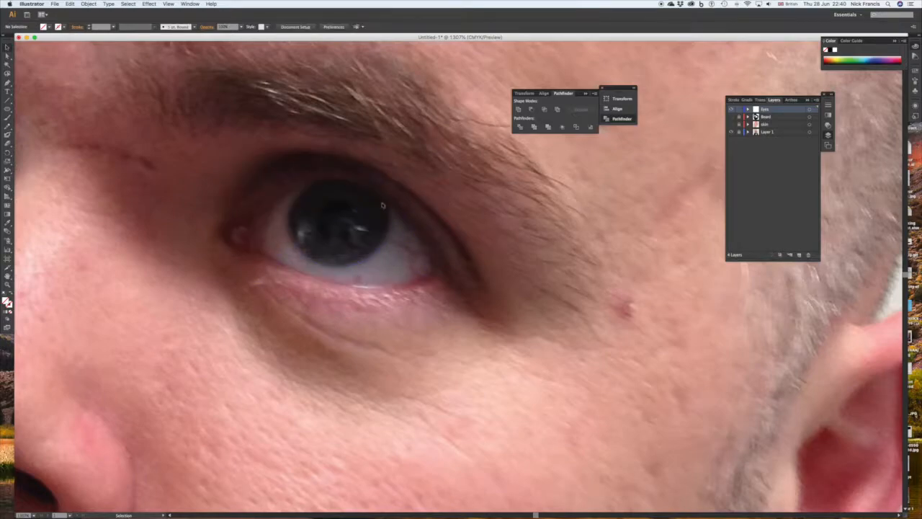
click(357, 207)
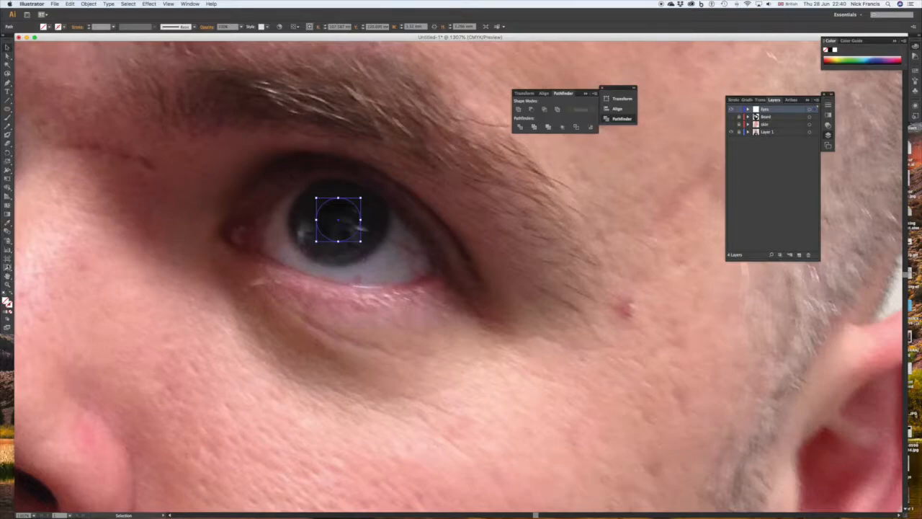
click(7, 225)
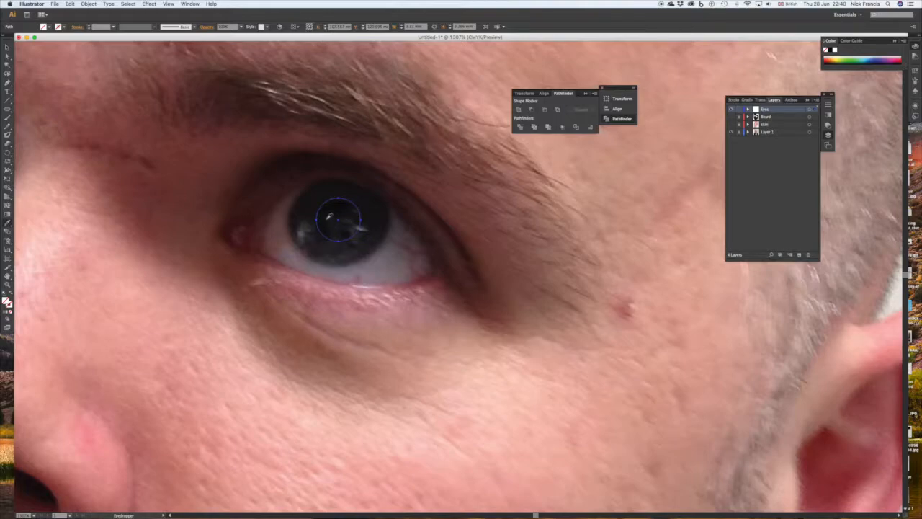
click(329, 216)
Fill the two reflection ellipses with grey tones sampled from the matching reflections in the photo.
click(7, 46)
drag(355, 226, 370, 233)
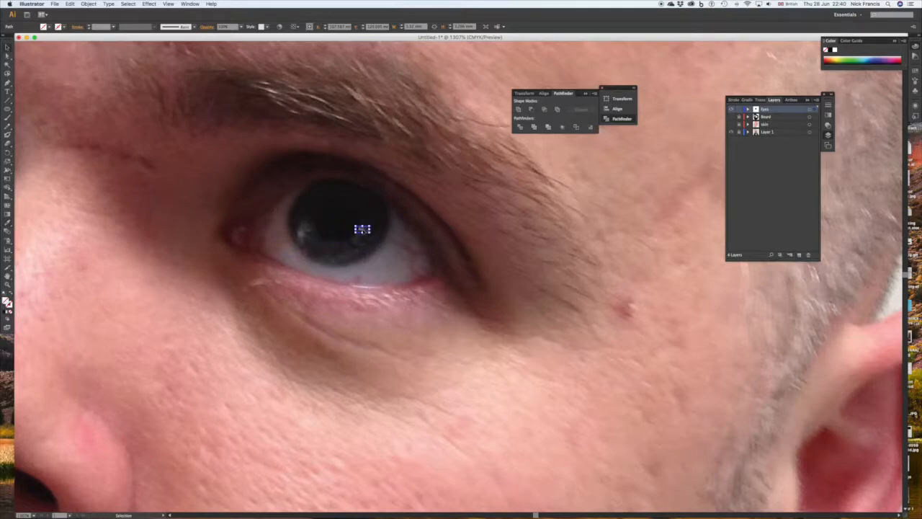
click(7, 225)
click(362, 228)
click(7, 47)
click(304, 234)
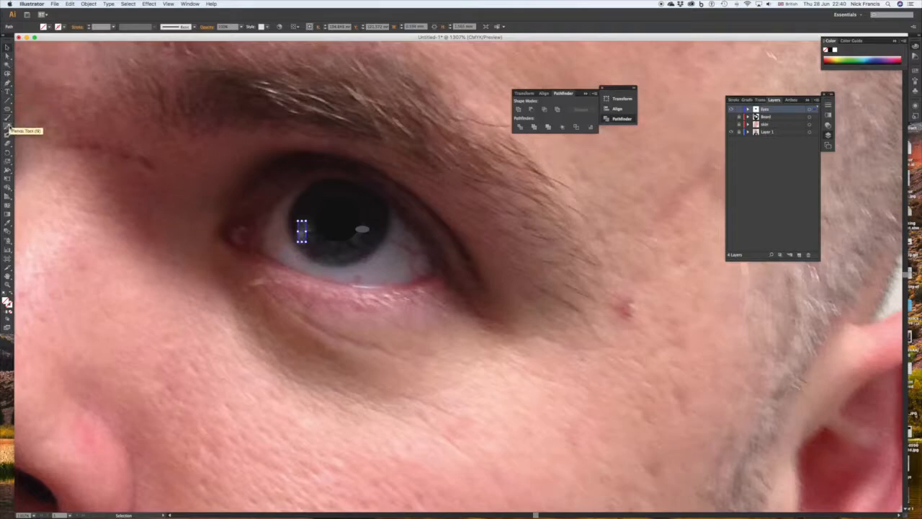
click(8, 225)
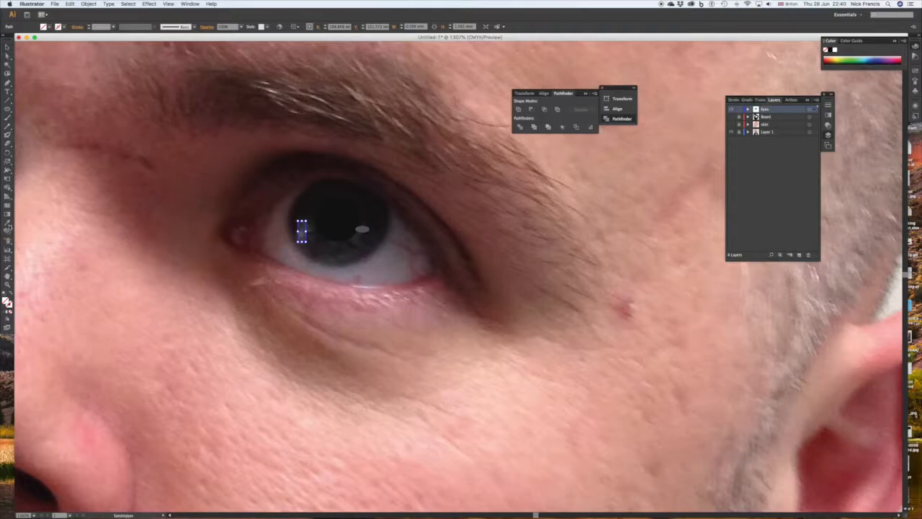
click(302, 234)
scroll(458, 277, right, 3)
Fill the iris shape with a dark grey sampled from the lower part of the iris in the photo.
key(v)
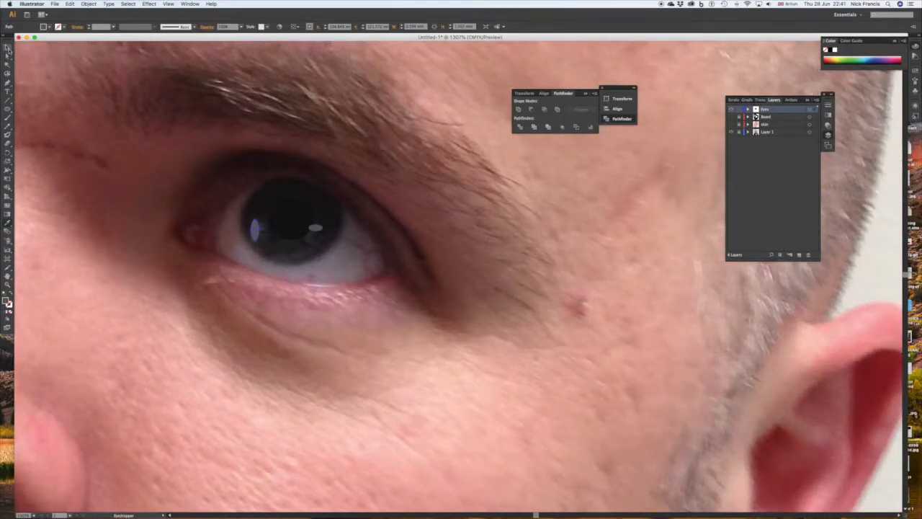
click(342, 213)
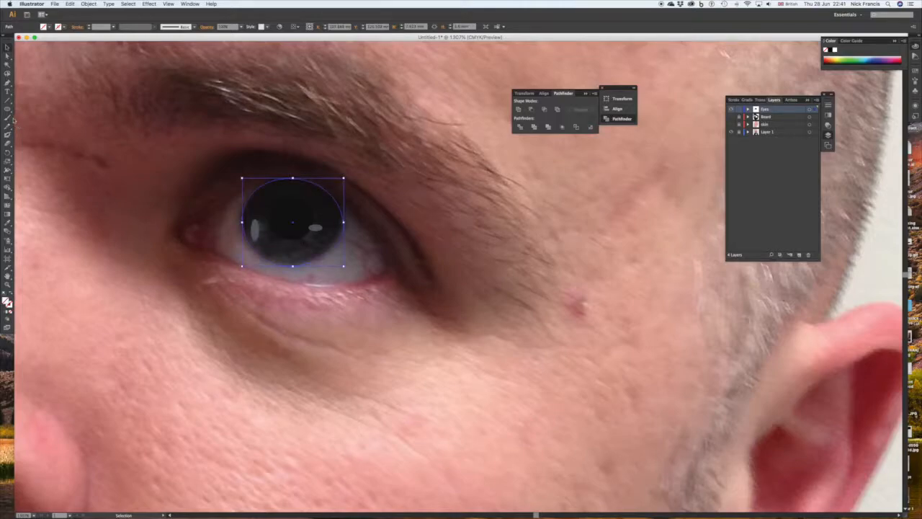
click(7, 223)
click(304, 250)
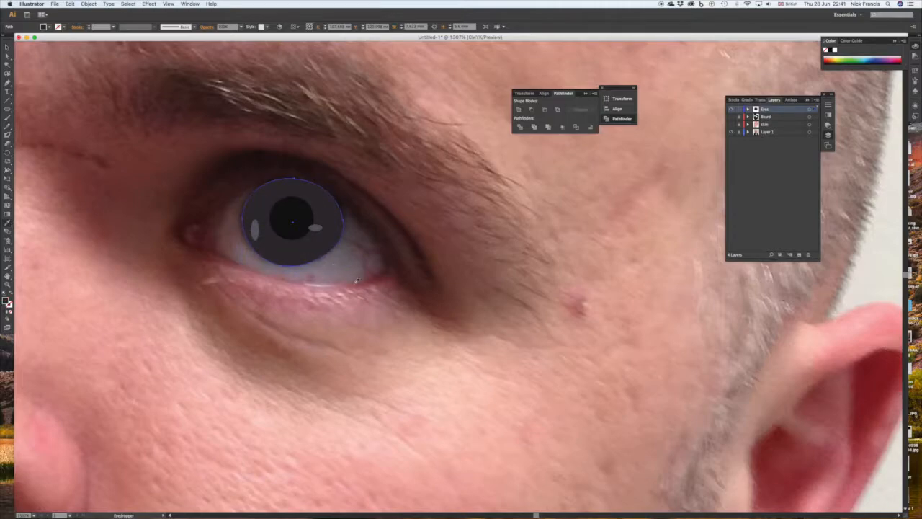
Fill the outer eye outline with a grey sampled from the white of the eye near the iris's lower-left side.
click(6, 47)
click(224, 205)
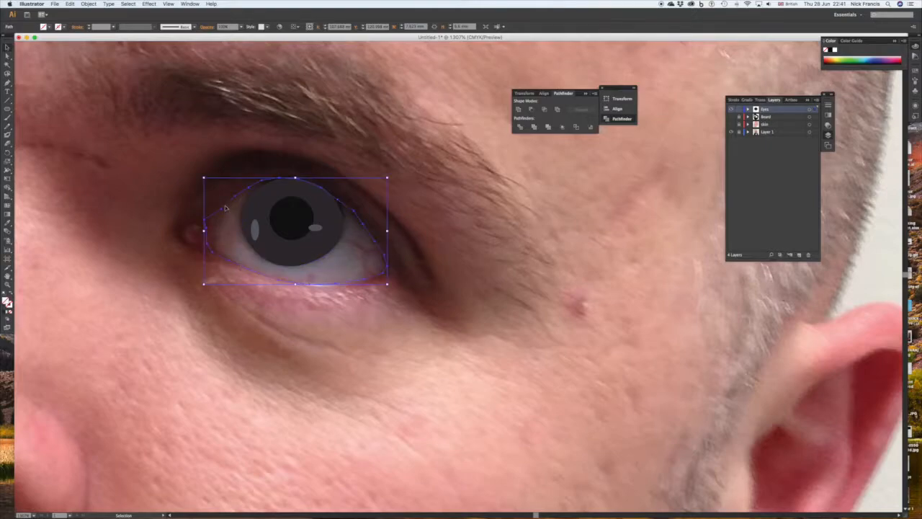
scroll(144, 165, right, 3)
scroll(144, 166, up, 1)
click(8, 223)
click(215, 264)
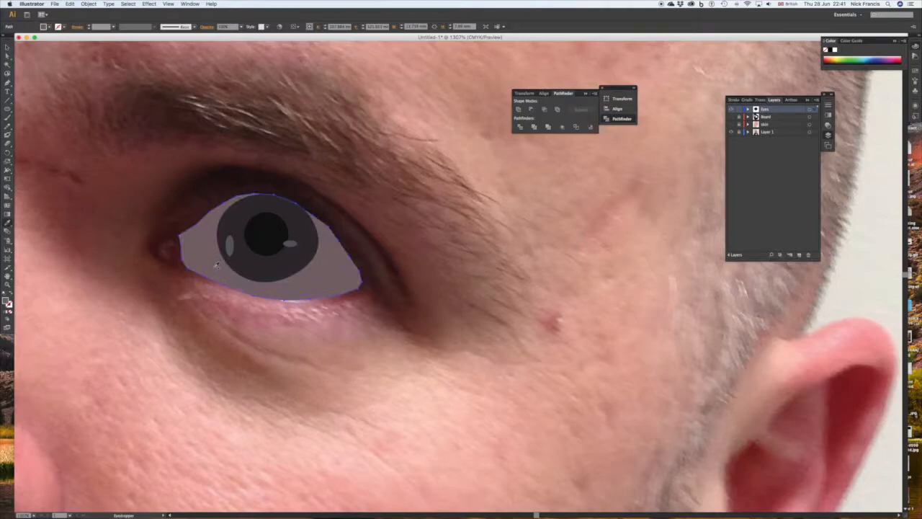
click(6, 47)
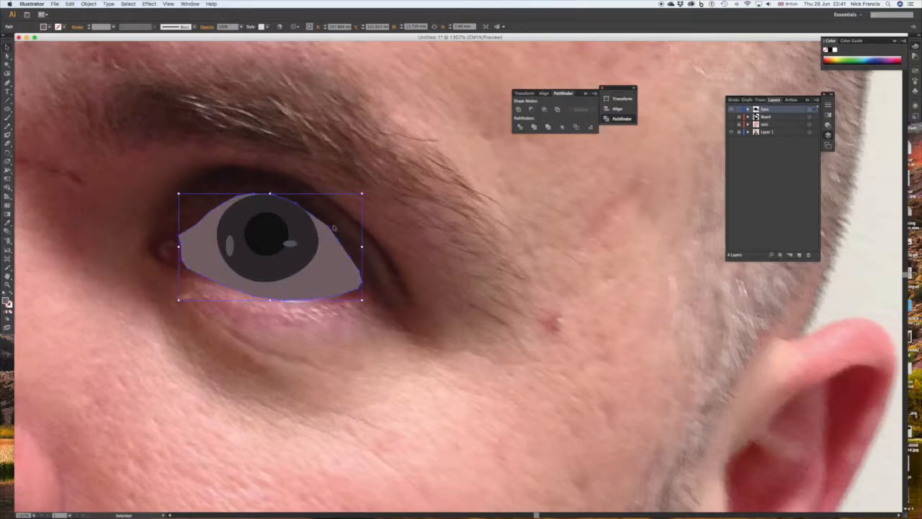
Fit all artwork in view, show the Beard and skin layers and hide the photo layer to preview the flat shapes.
click(168, 4)
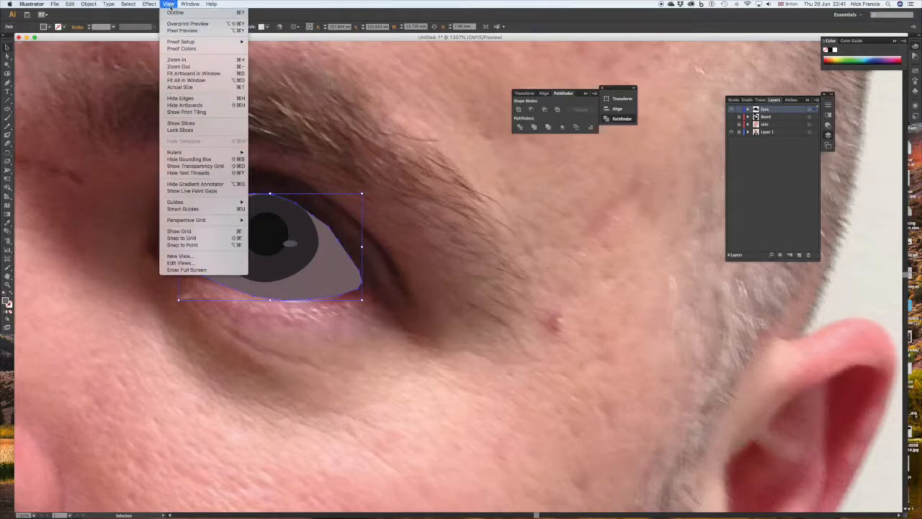
click(185, 79)
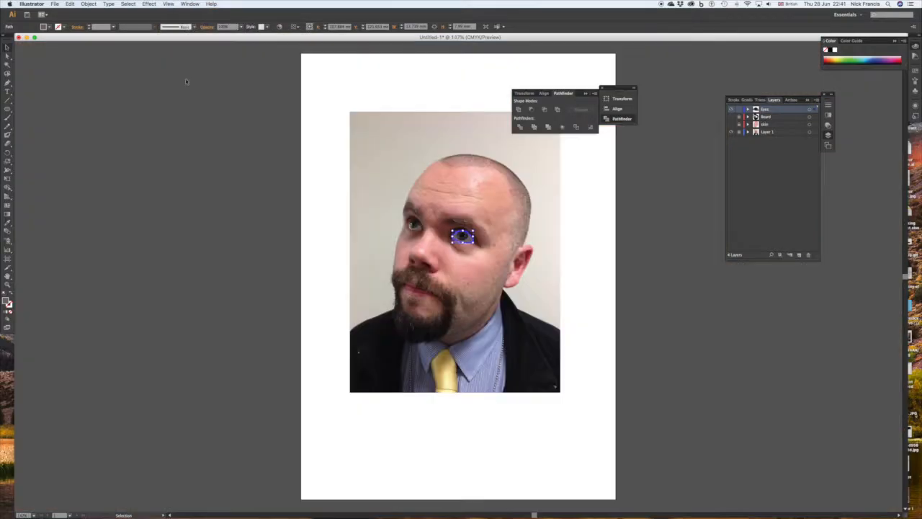
click(731, 116)
click(731, 123)
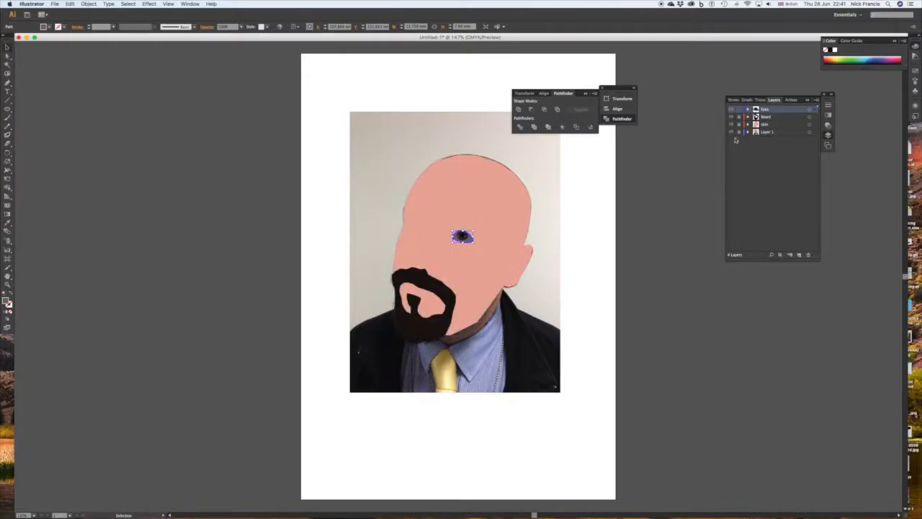
click(731, 132)
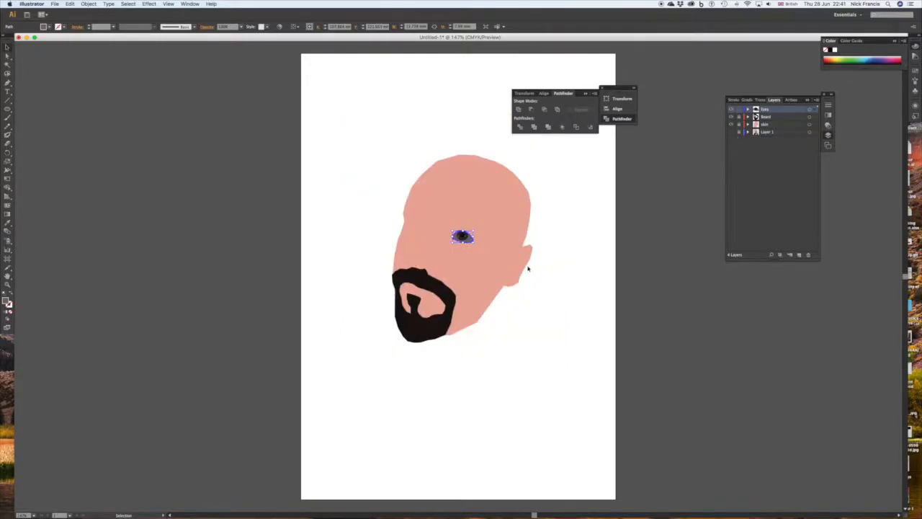
Change the outer eye shape's fill to the light grey B5ACAF and deselect it.
click(566, 279)
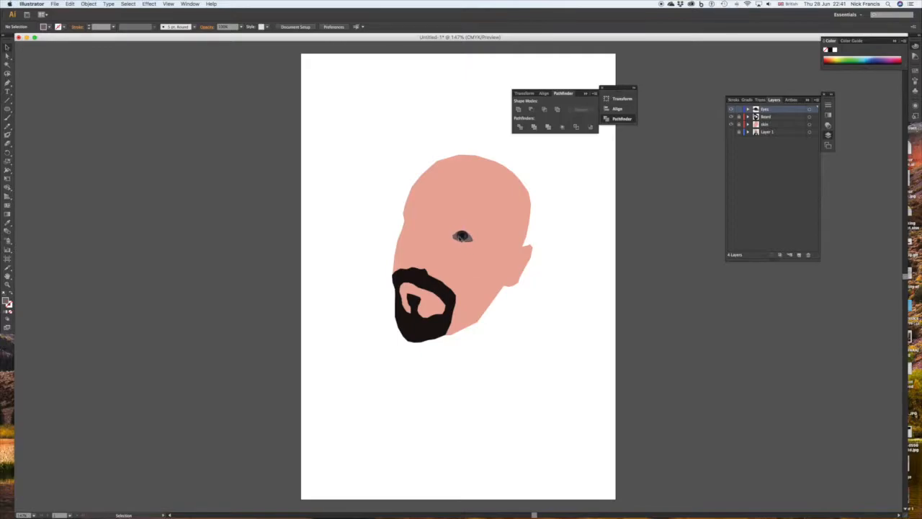
click(460, 237)
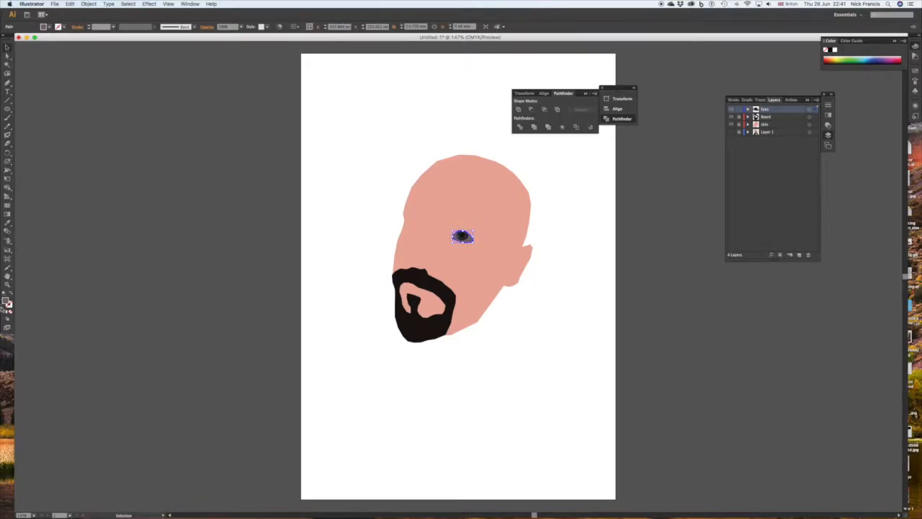
double_click(8, 302)
drag(380, 274, 371, 258)
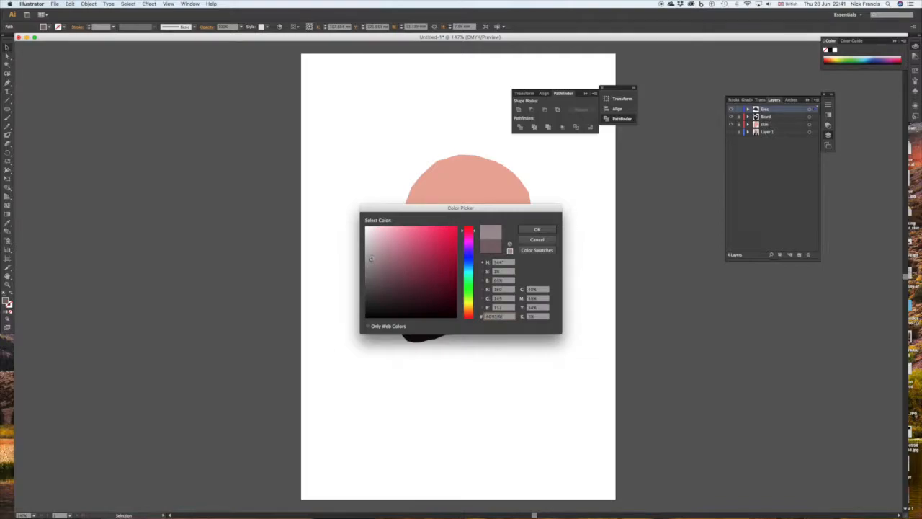
click(537, 229)
click(573, 242)
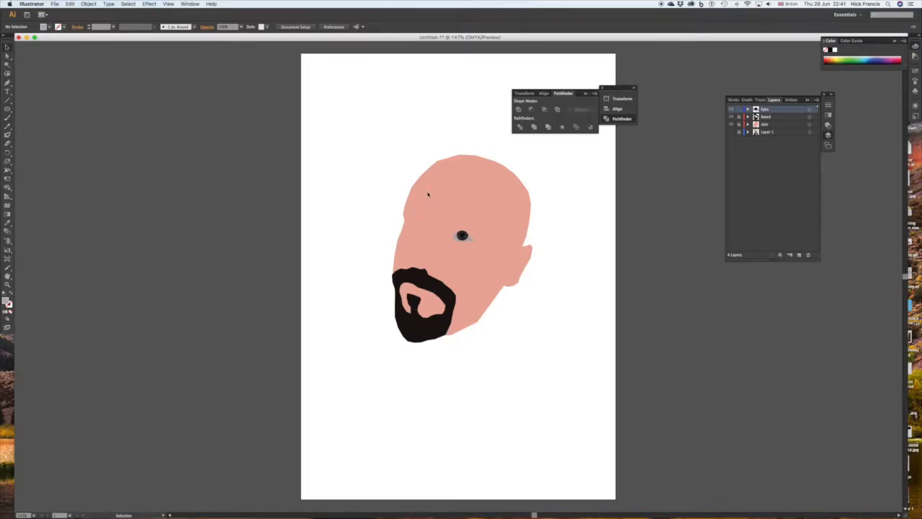
Show the photo layer and hide the skin, Beard and Eyes layers.
click(730, 133)
click(731, 123)
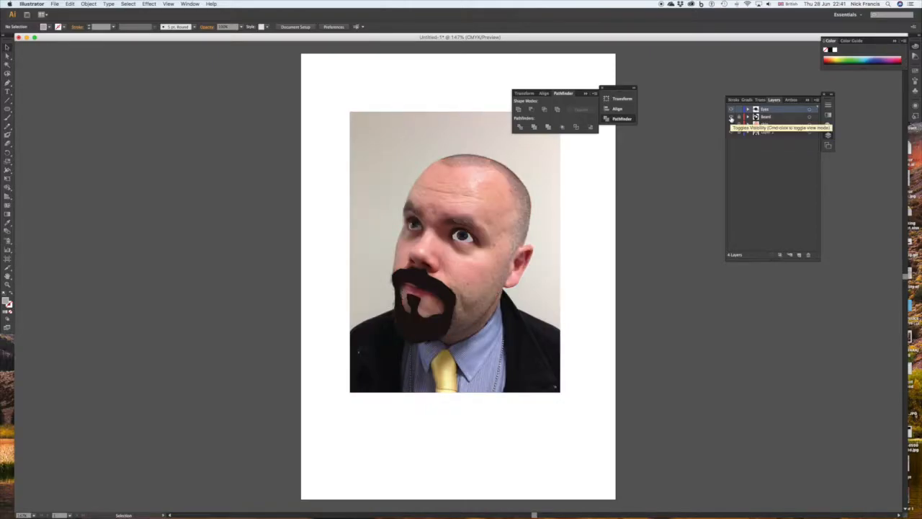
click(731, 115)
click(731, 109)
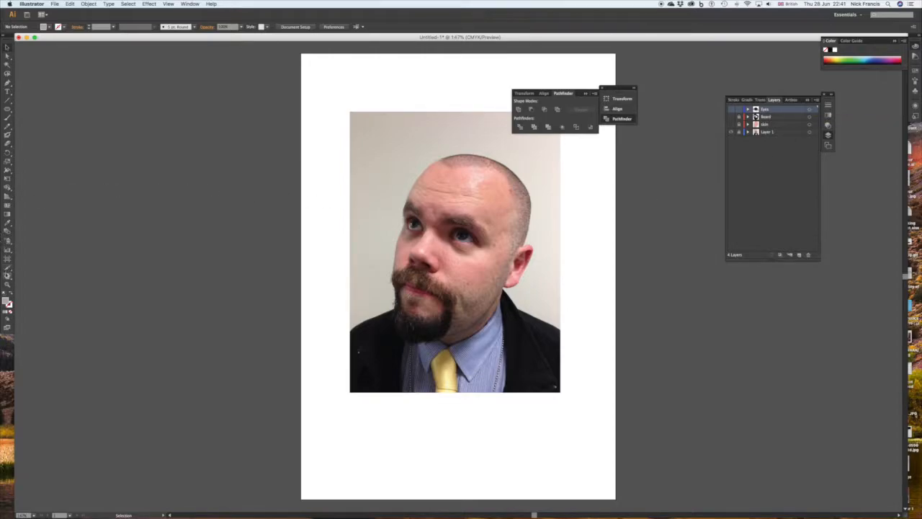
Show the Eyes layer and start tracing the white of the untraced eye with the Pen tool, from its outer edge along the lower lid.
click(7, 284)
drag(407, 207, 427, 238)
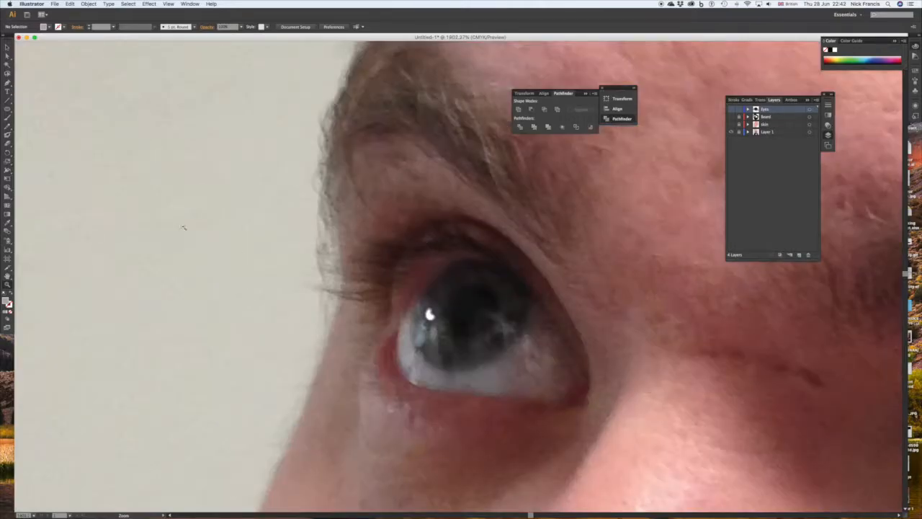
scroll(268, 263, down, 2)
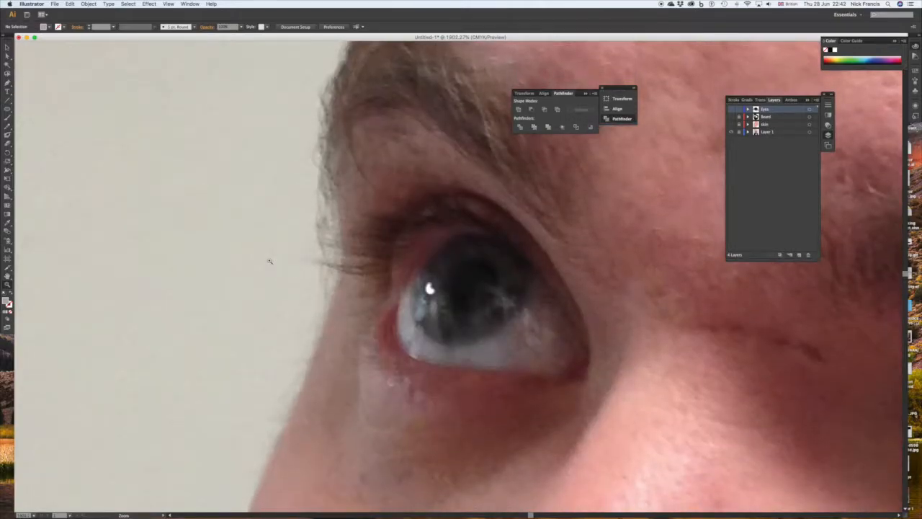
scroll(270, 261, down, 4)
click(7, 82)
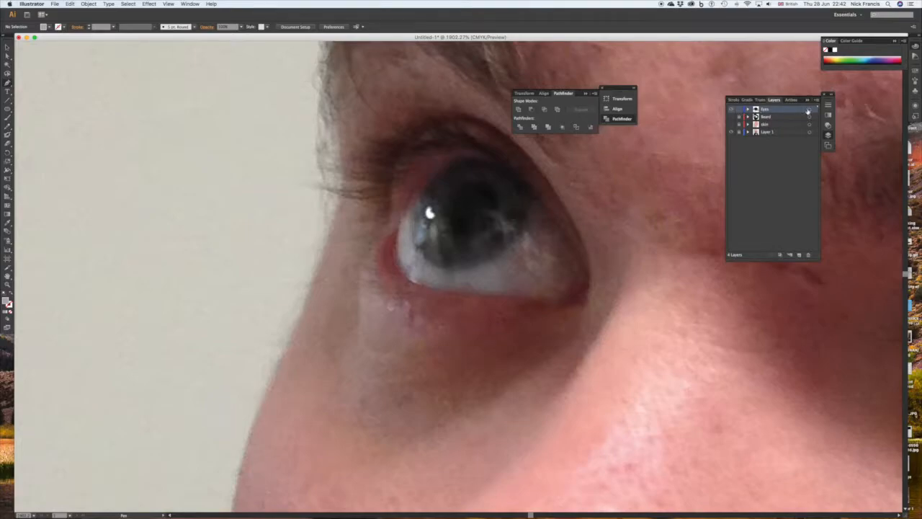
click(808, 110)
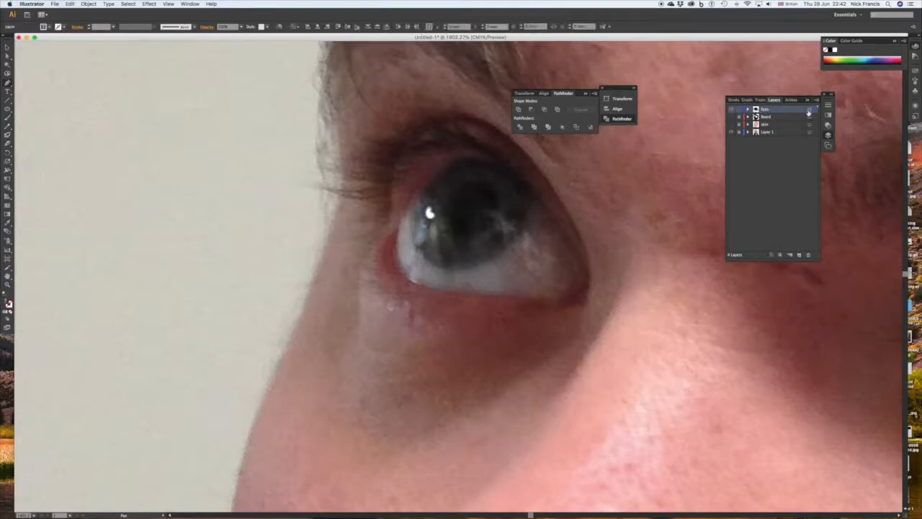
click(400, 229)
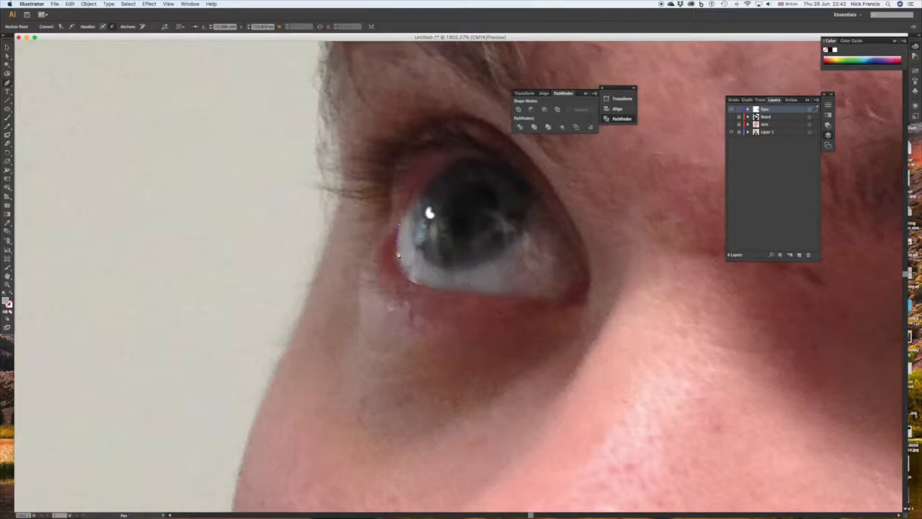
drag(396, 259, 402, 275)
click(414, 282)
click(443, 289)
click(481, 296)
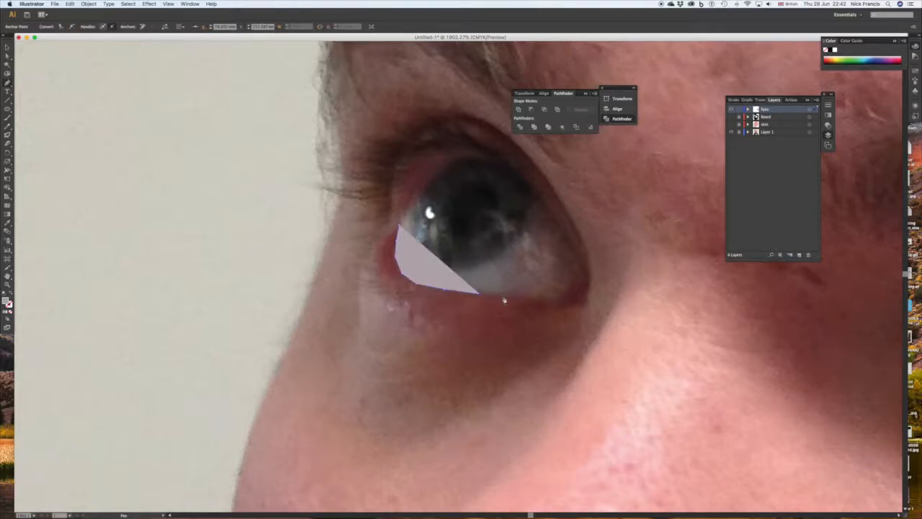
click(516, 297)
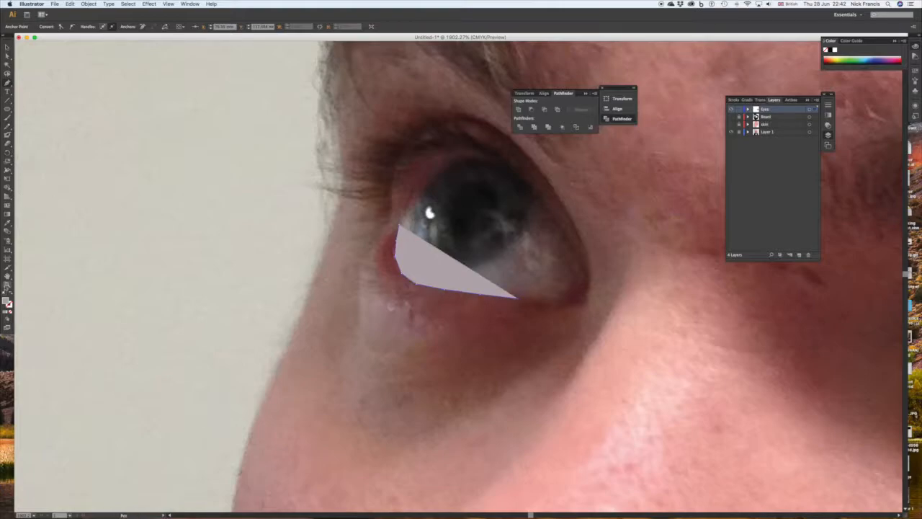
Remove the path's fill and continue the eye outline around the inner corner and back along the upper lid.
click(9, 307)
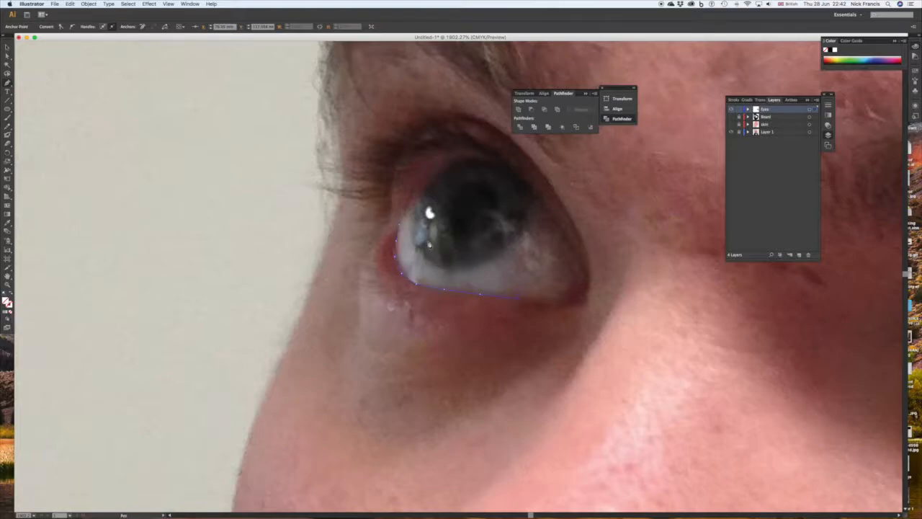
click(546, 301)
click(568, 301)
click(574, 272)
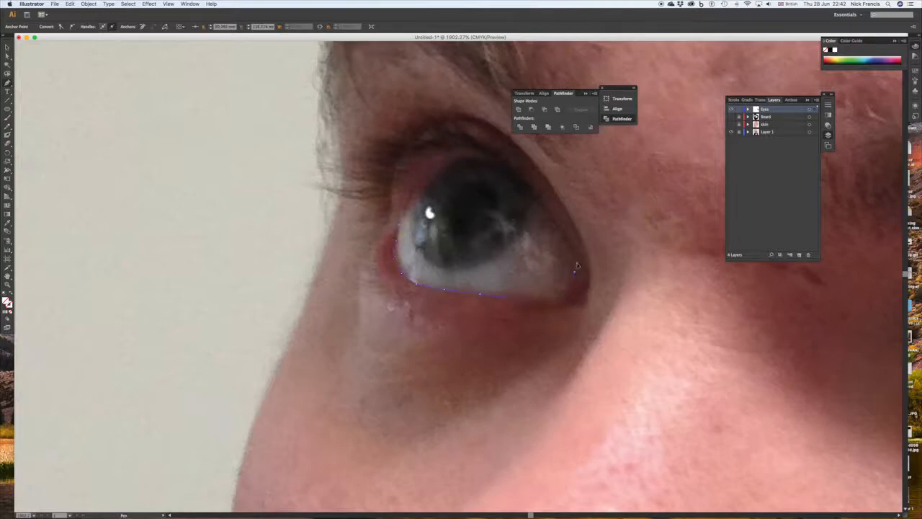
click(555, 221)
click(533, 187)
click(488, 160)
click(463, 160)
click(441, 165)
click(438, 168)
Draw an unfilled ellipse of about 5.5 by 5.8 mm and position it over this eye's iris.
click(8, 108)
drag(423, 156, 529, 268)
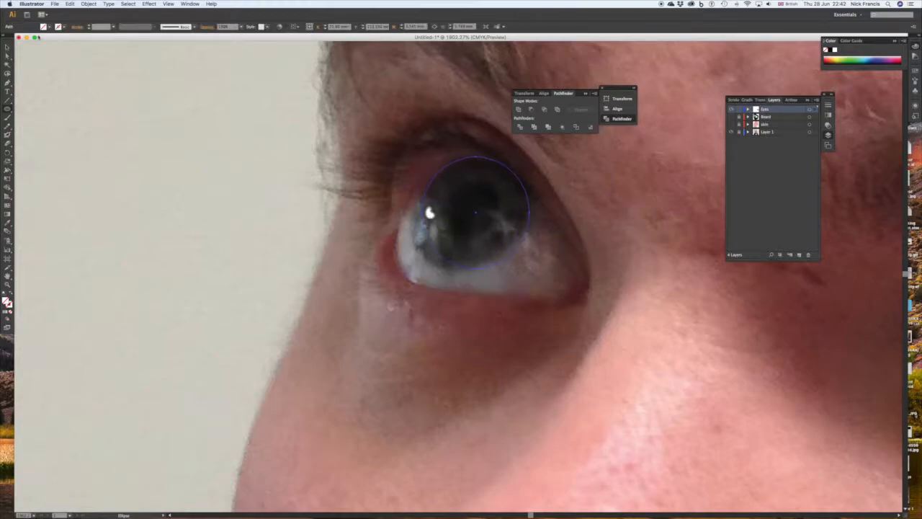
click(7, 56)
drag(475, 158, 467, 164)
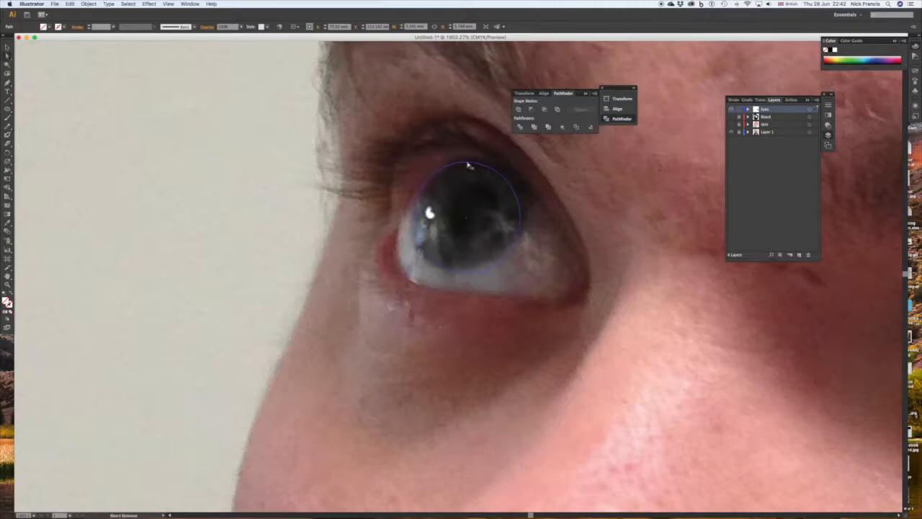
Adjust the ellipse's anchor points and curve so it follows the edge of the iris in the photo.
click(466, 275)
drag(467, 275, 459, 271)
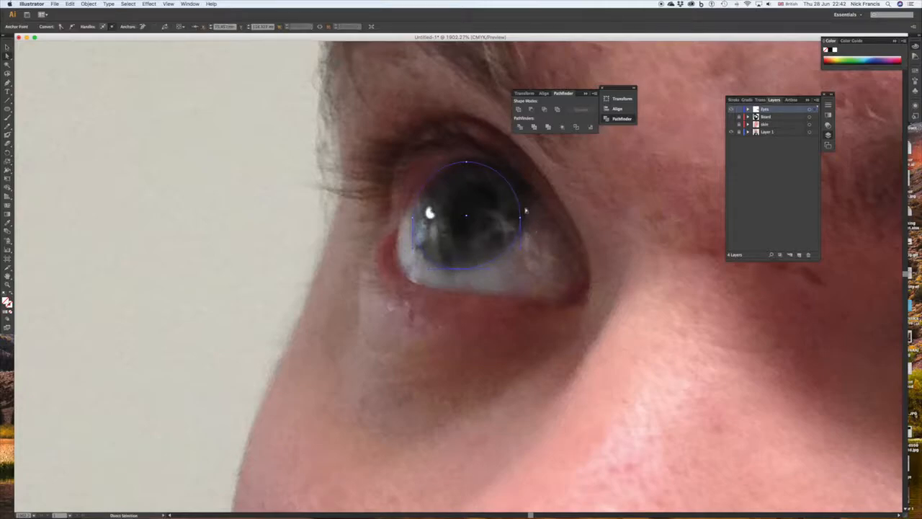
drag(520, 219, 523, 219)
mouse_move(467, 163)
mouse_down()
mouse_move(443, 165)
mouse_move(452, 165)
mouse_up()
drag(413, 190, 414, 222)
Draw a narrow upright ellipse over the pupil, tilt it slightly clockwise and move it into place on the pupil.
click(8, 110)
drag(457, 180, 497, 236)
click(6, 55)
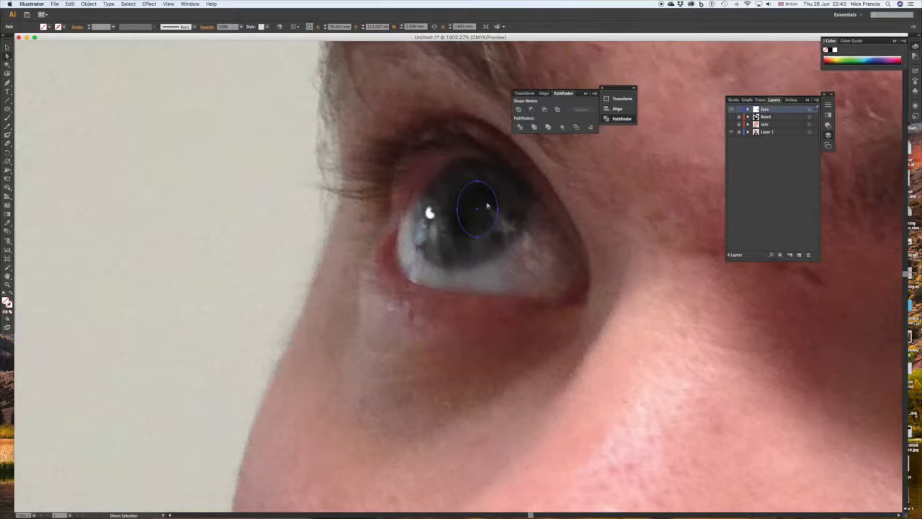
click(6, 47)
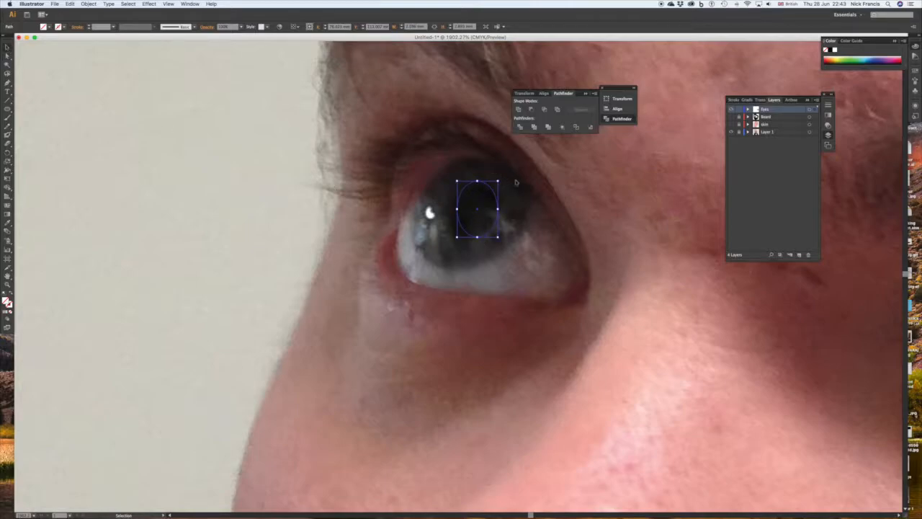
drag(498, 177, 506, 183)
click(486, 204)
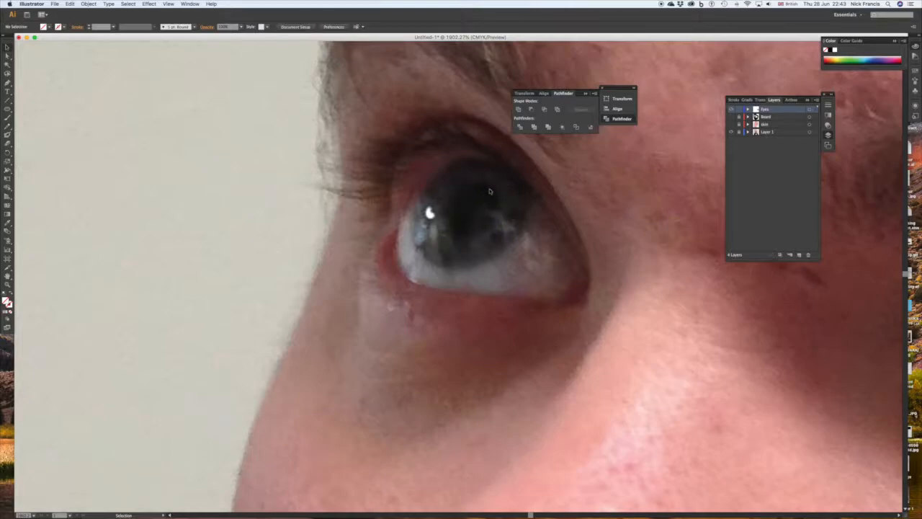
click(491, 189)
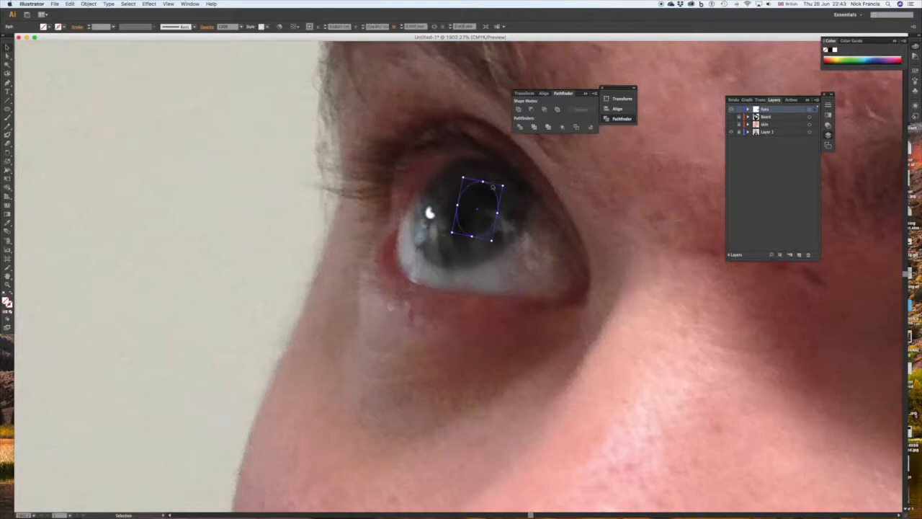
drag(489, 185, 481, 187)
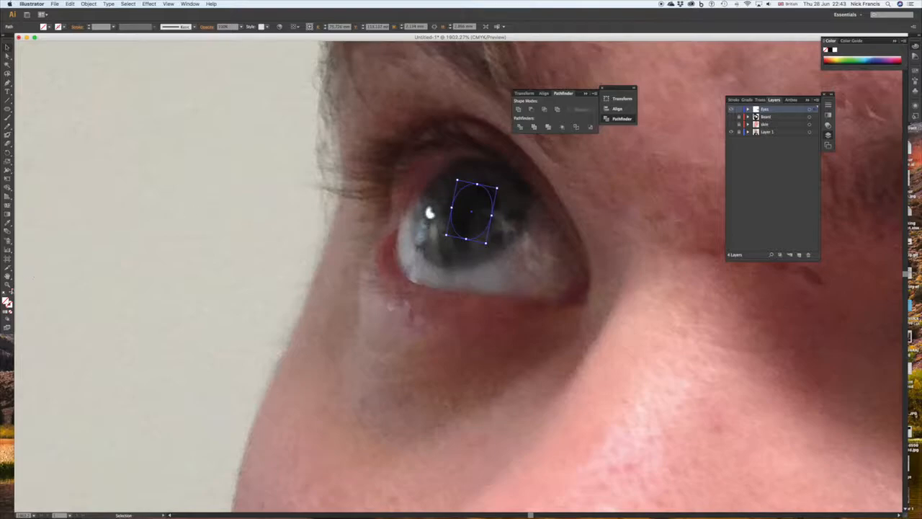
Fill the pupil ellipse with the near-black sampled from the pupil in the photo.
click(8, 224)
click(458, 214)
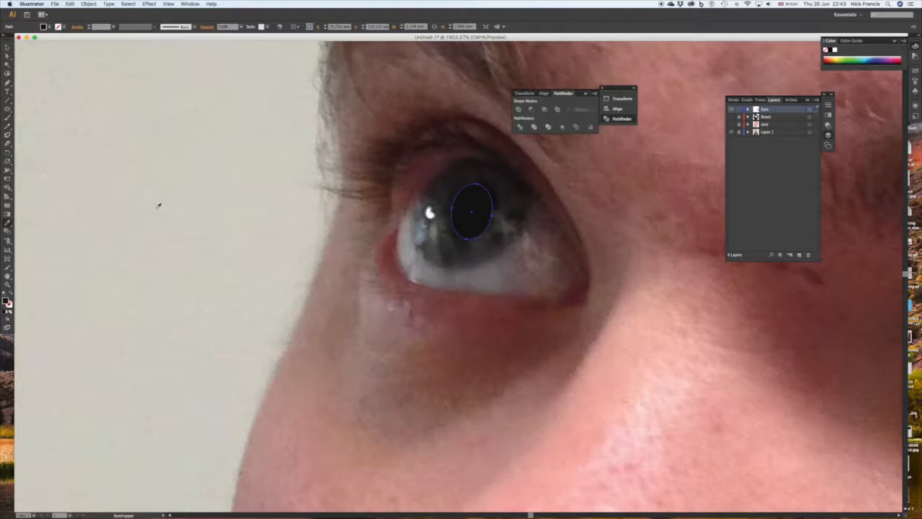
click(7, 47)
click(460, 266)
click(459, 270)
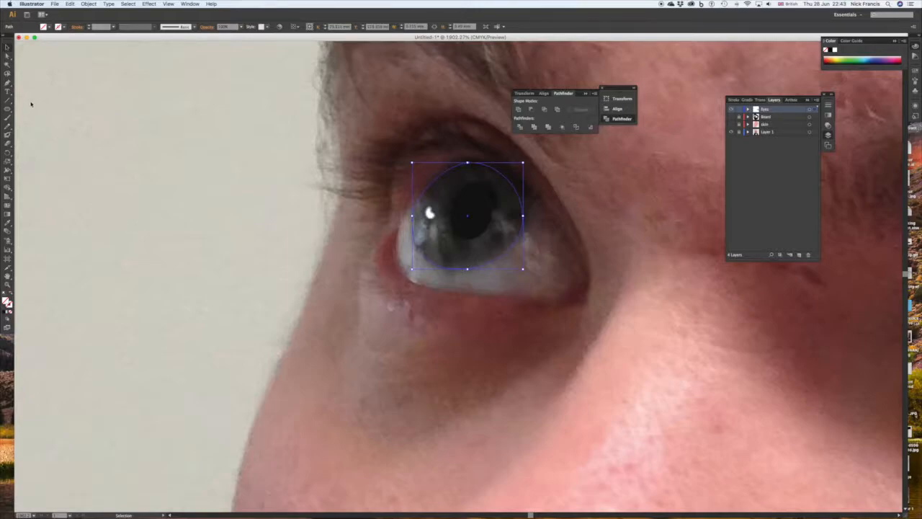
Draw a small ellipse over the bright reflection in the iris and fill it with white sampled from that reflection.
click(7, 109)
drag(427, 207, 433, 217)
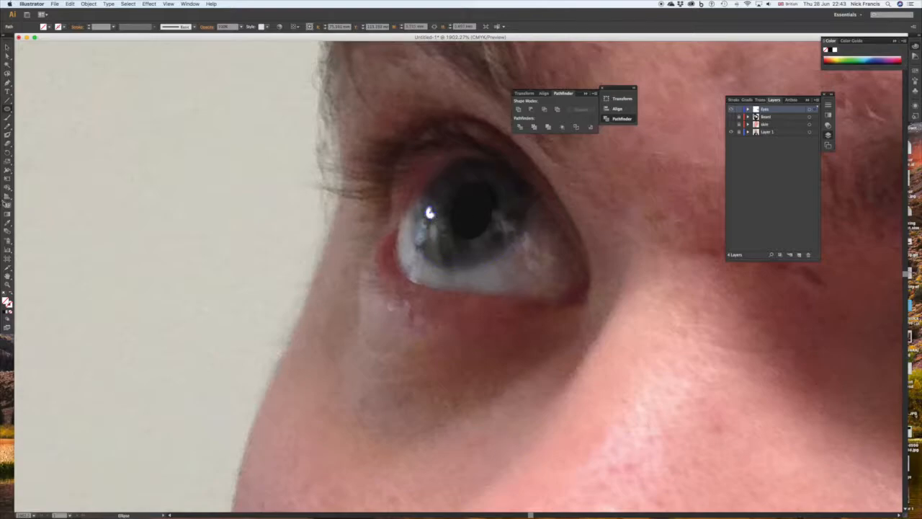
click(7, 224)
click(429, 212)
scroll(101, 136, right, 1)
Fill the iris shape with a dark grey sampled from the lower part of this iris in the photo.
click(7, 48)
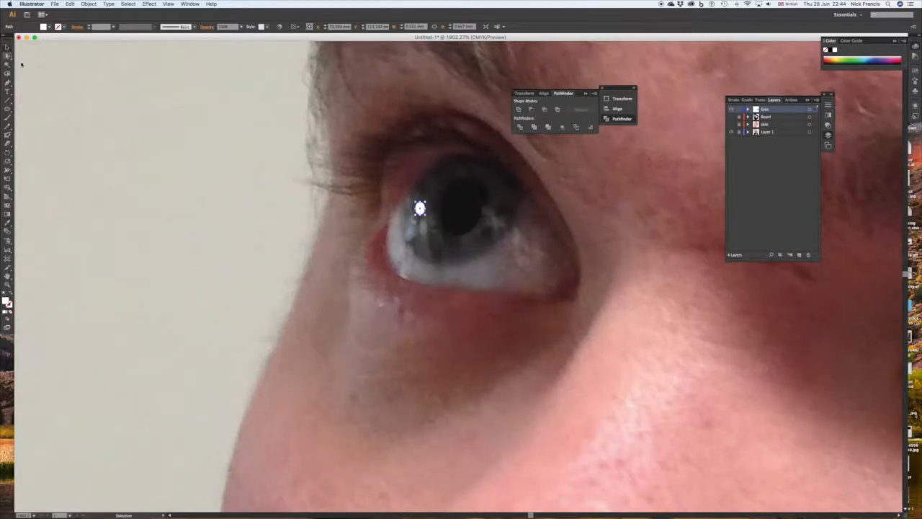
click(469, 266)
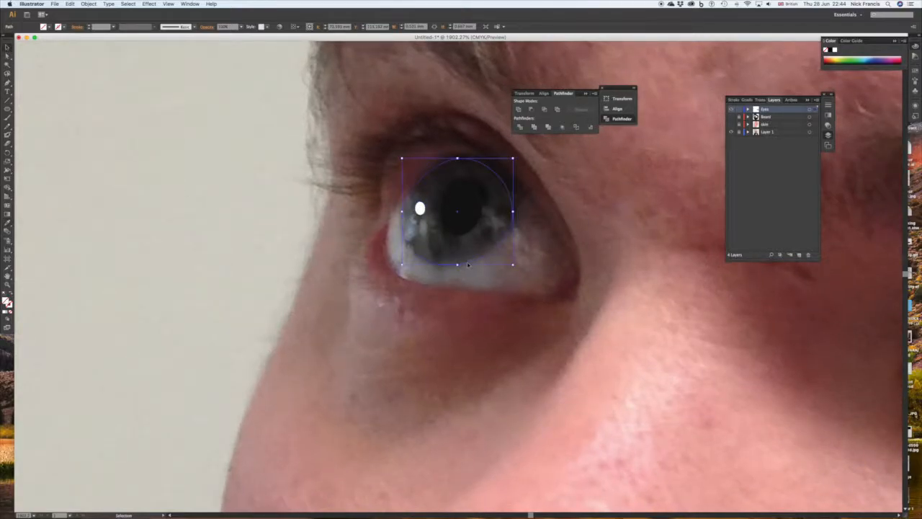
click(7, 223)
click(477, 243)
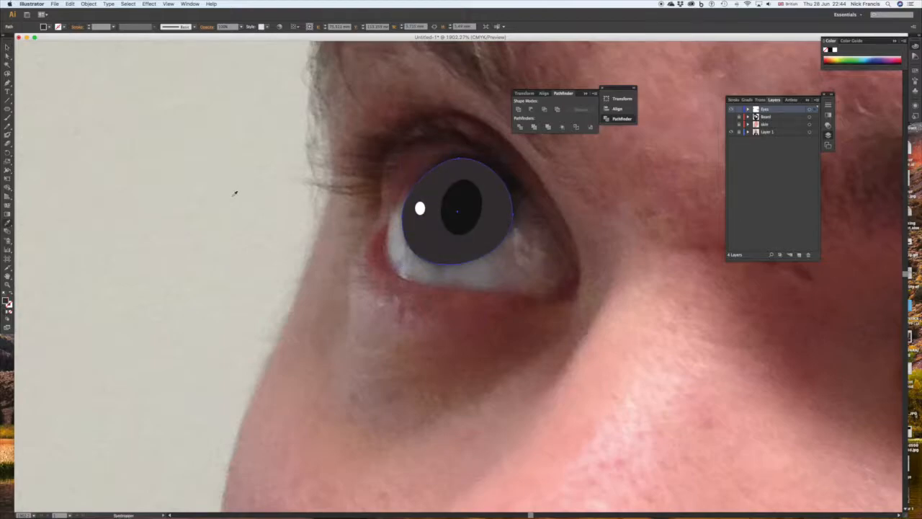
Fill the new outer eye outline with the light grey sampled from the finished eye's white.
click(6, 47)
shift+click(445, 289)
scroll(685, 290, right, 10)
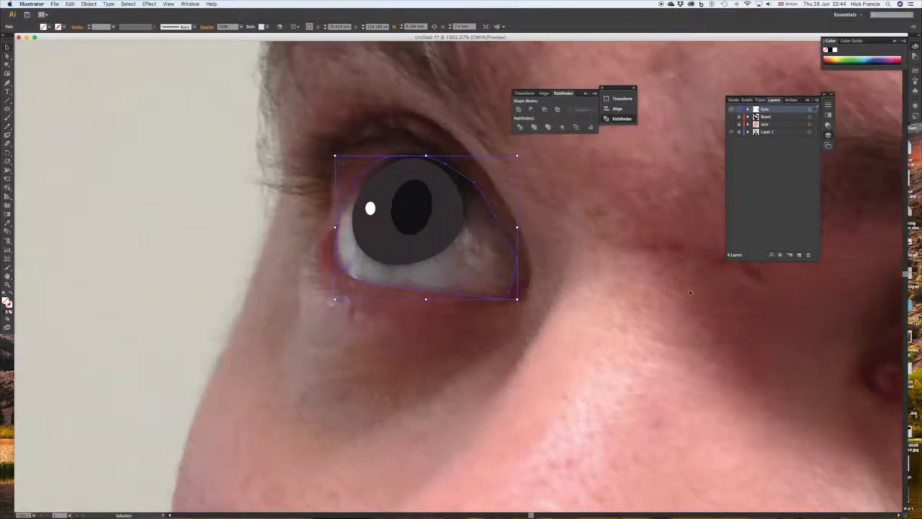
scroll(685, 292, right, 4)
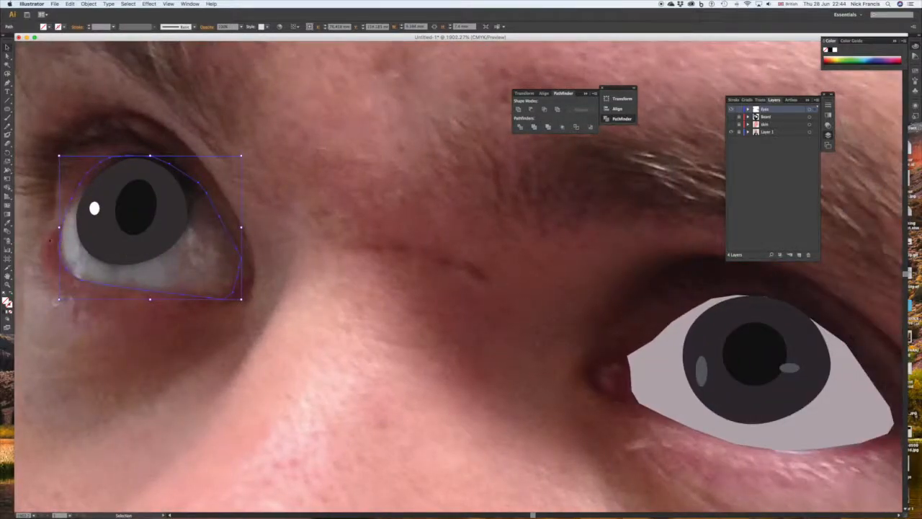
key(i)
click(663, 378)
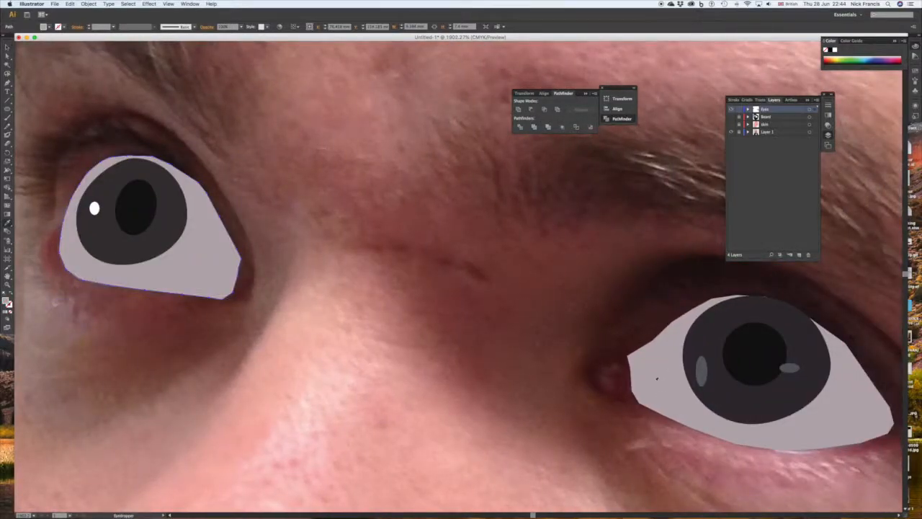
Show the skin and Beard layers, hide the photo layer and fit all artwork in view to preview both eyes.
click(6, 47)
click(731, 124)
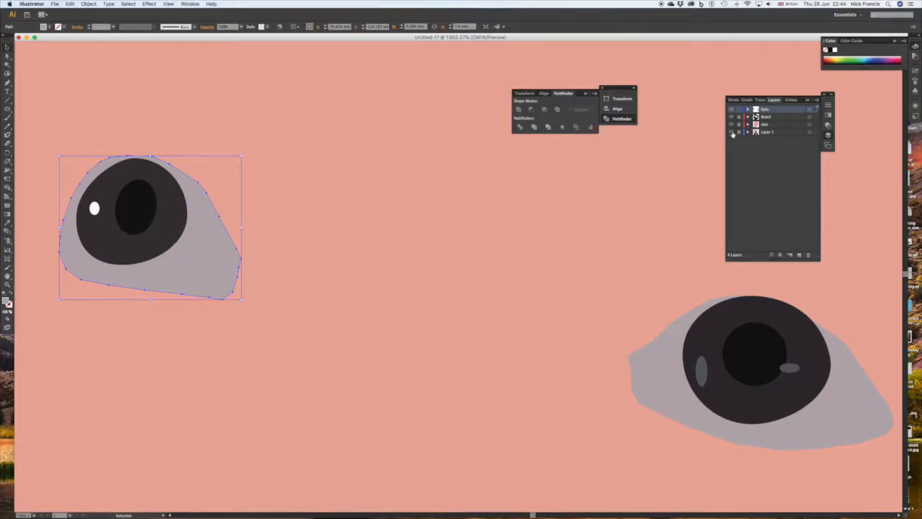
click(167, 5)
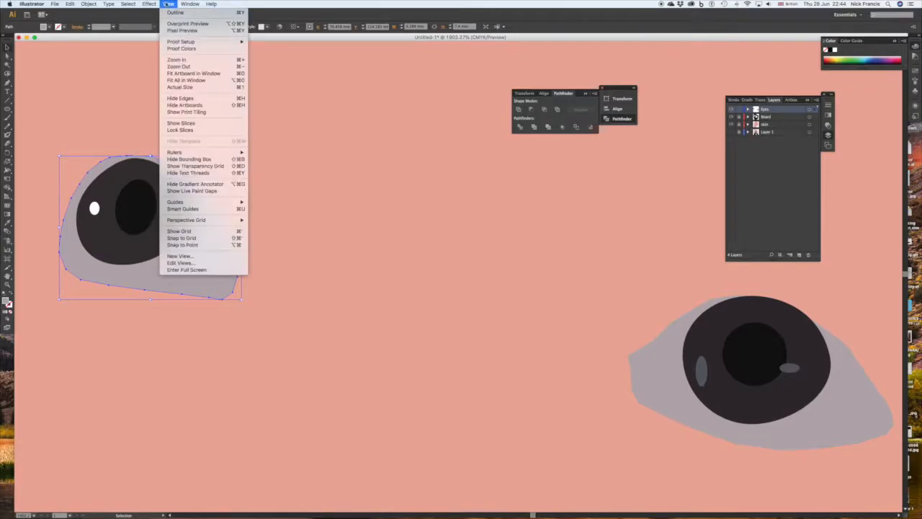
click(192, 81)
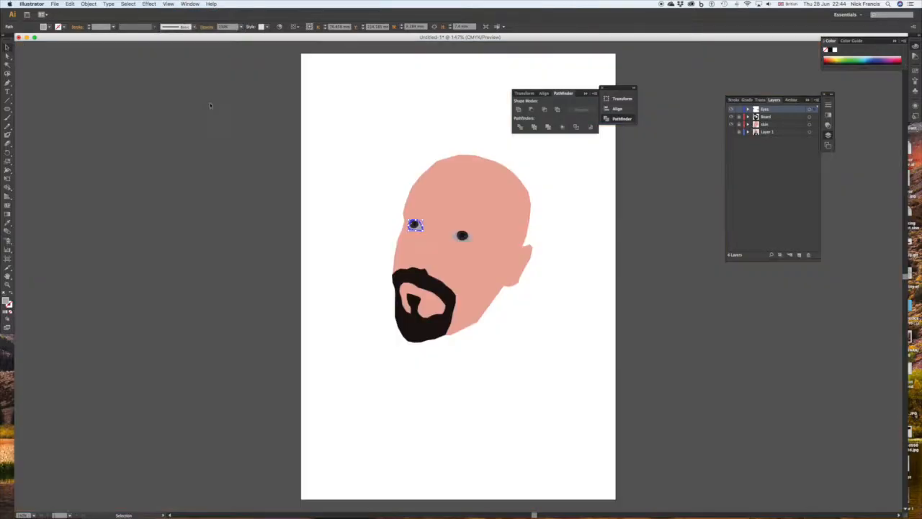
click(608, 242)
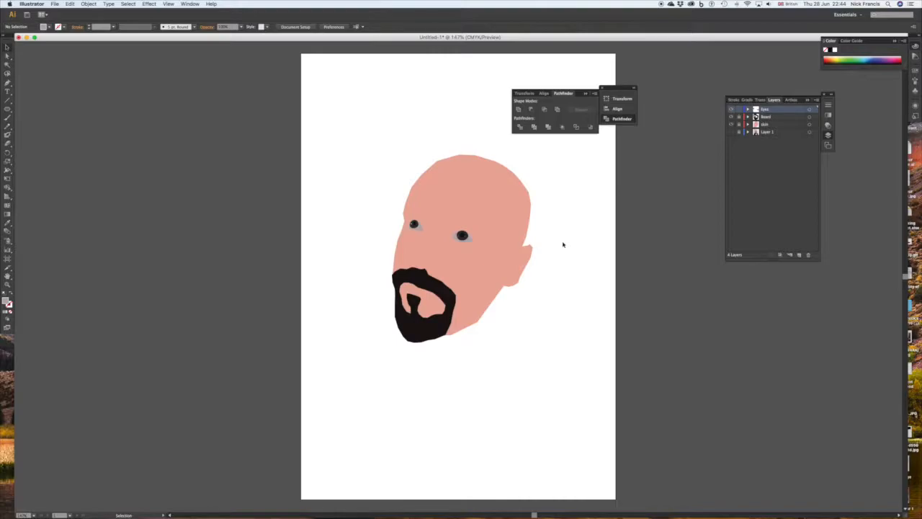
Bring back the photo layer and hide the skin, Beard and Eyes layers to expose the whole photo for tracing.
click(731, 132)
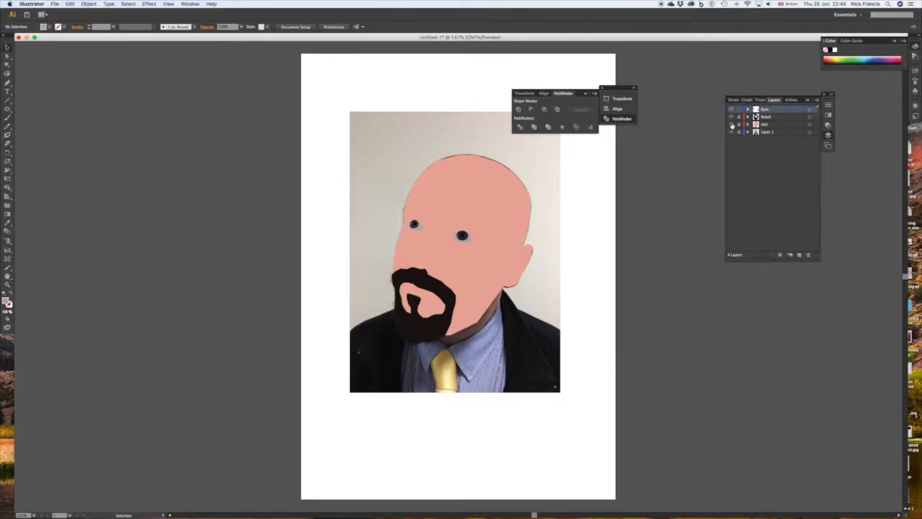
click(732, 124)
click(731, 116)
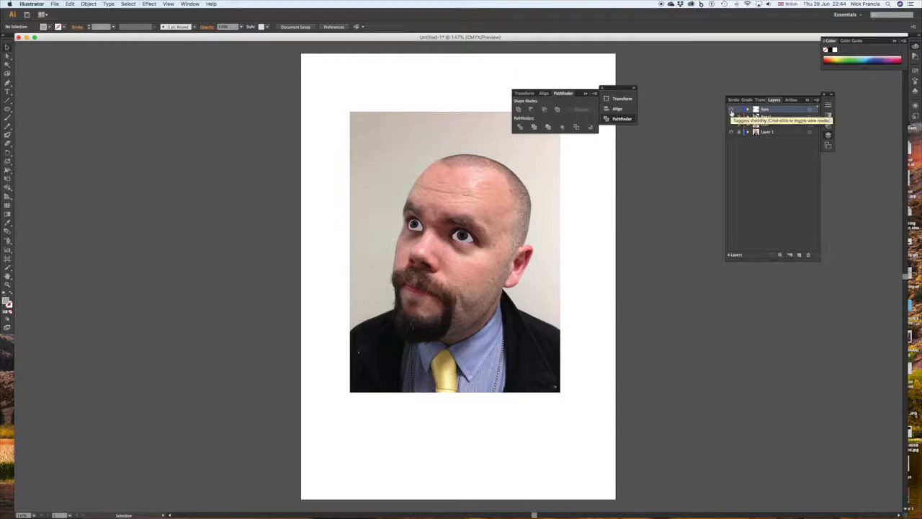
click(732, 109)
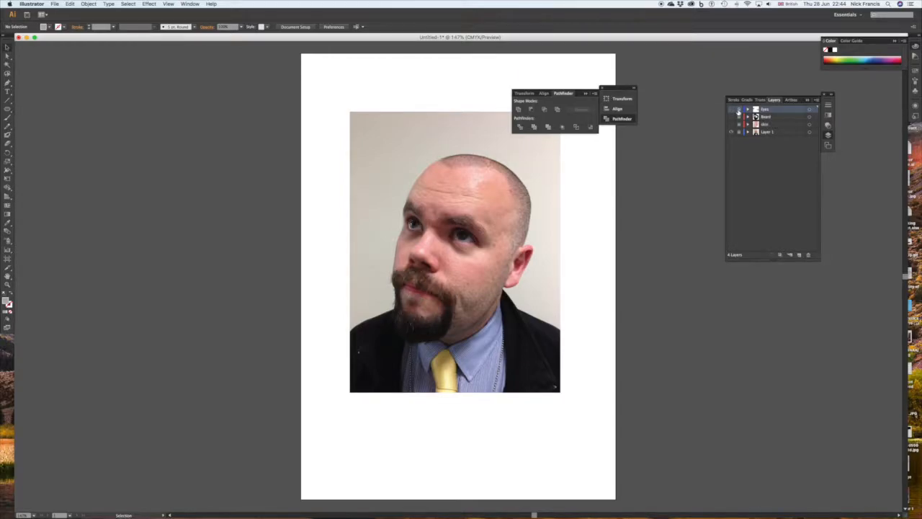